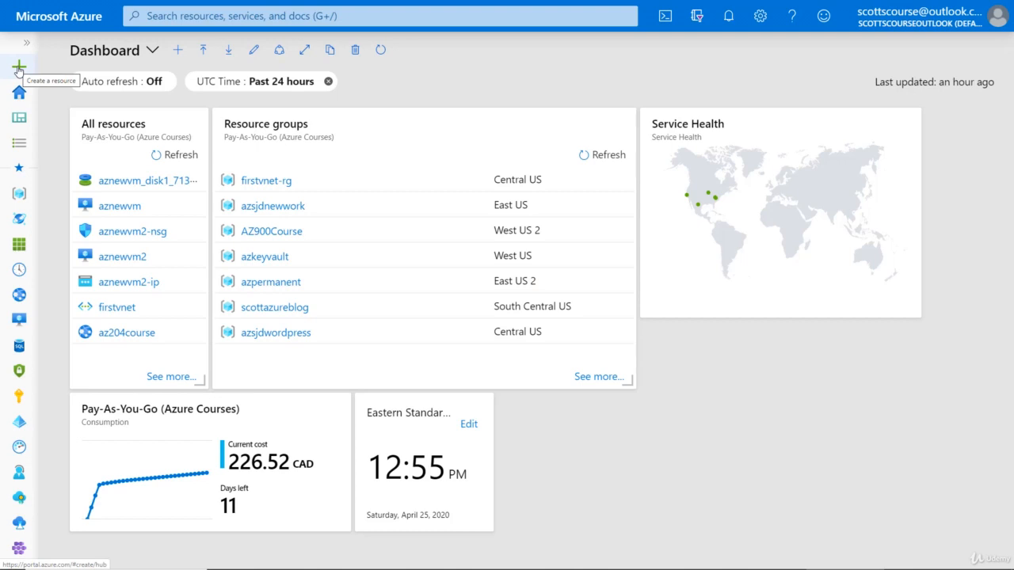
Search the Marketplace for "scale" and start creating a Virtual machine scale set
{"action": "left_click", "coordinate": [18, 70]}
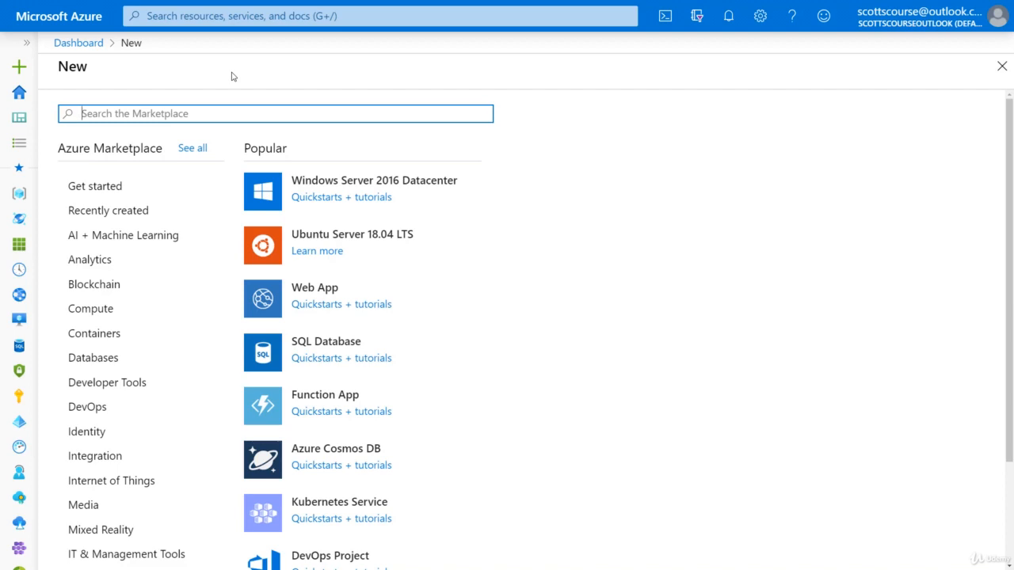
{"action": "type", "text": "sc"}
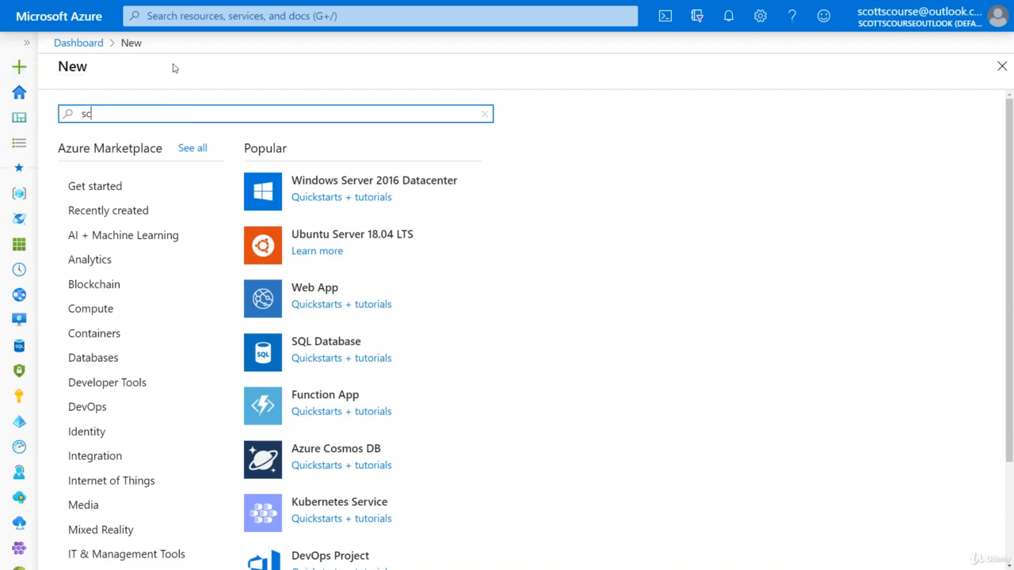
{"action": "type", "text": "ale"}
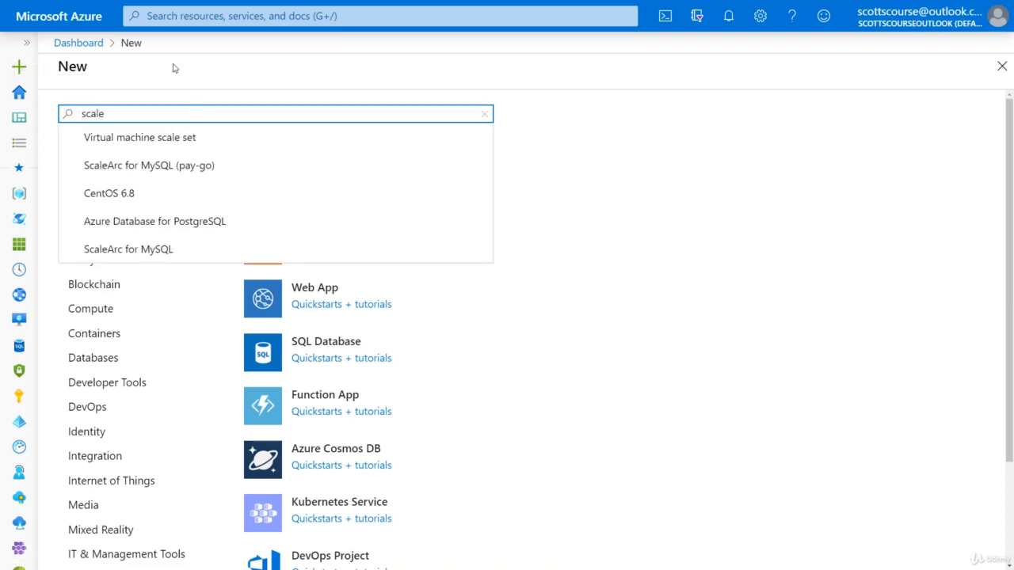
{"action": "left_click", "coordinate": [156, 139]}
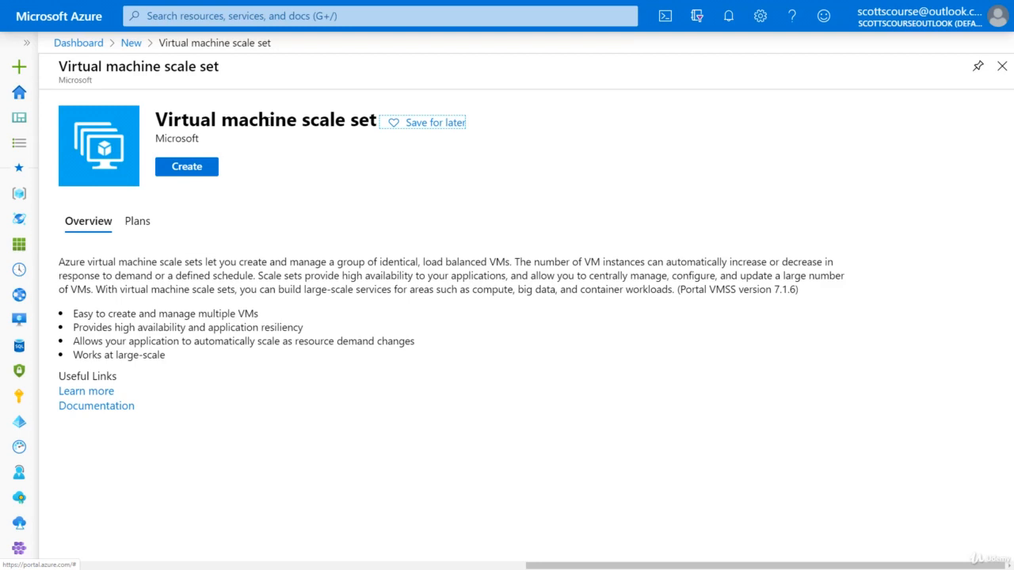
{"action": "left_click", "coordinate": [184, 167]}
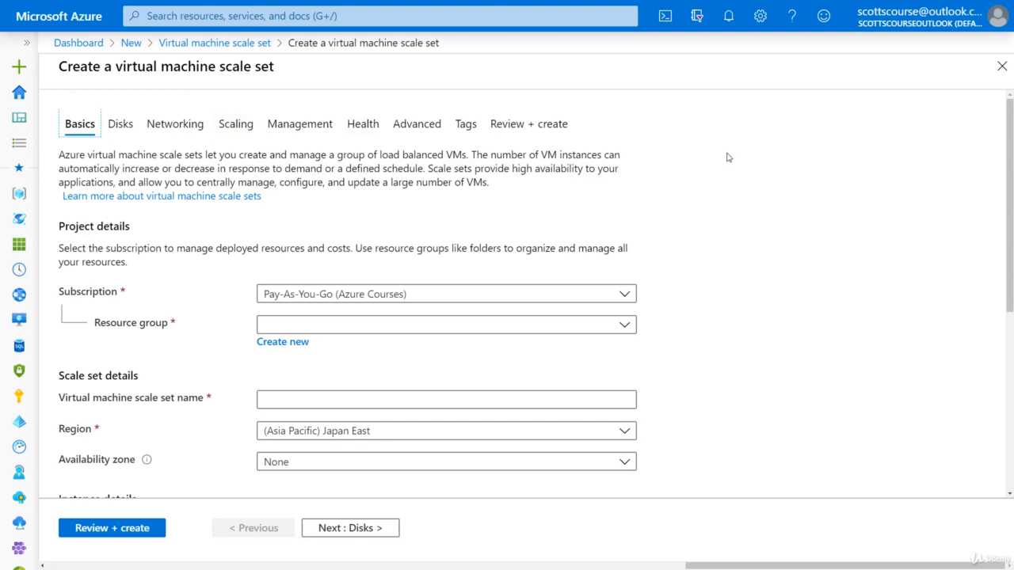
Create a new resource group named aznewrg2020 for the scale set
{"action": "scroll", "coordinate": [727, 157], "scroll_direction": "down", "scroll_amount": 2}
{"action": "left_click", "coordinate": [283, 236]}
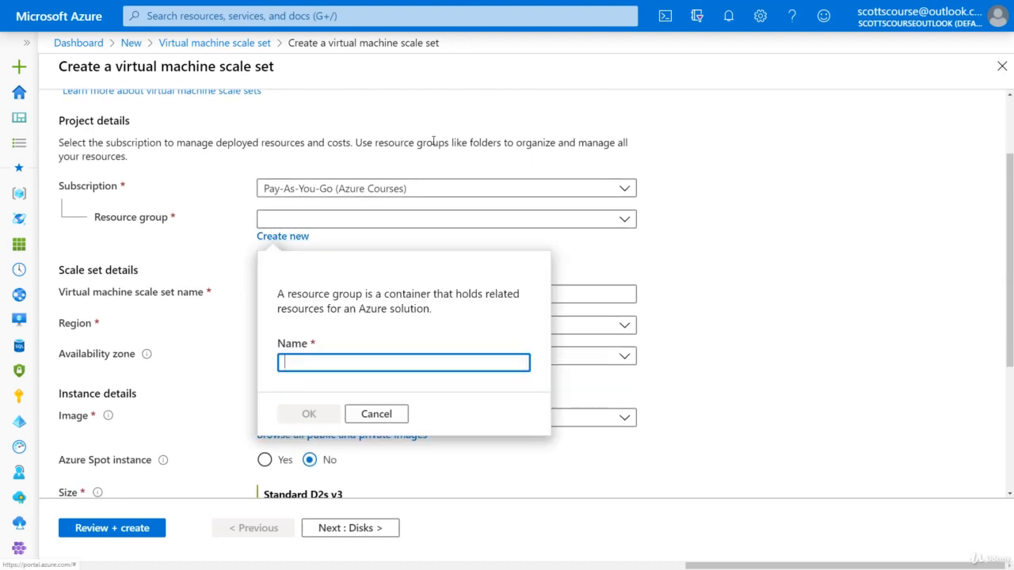
{"action": "type", "text": "aznew"}
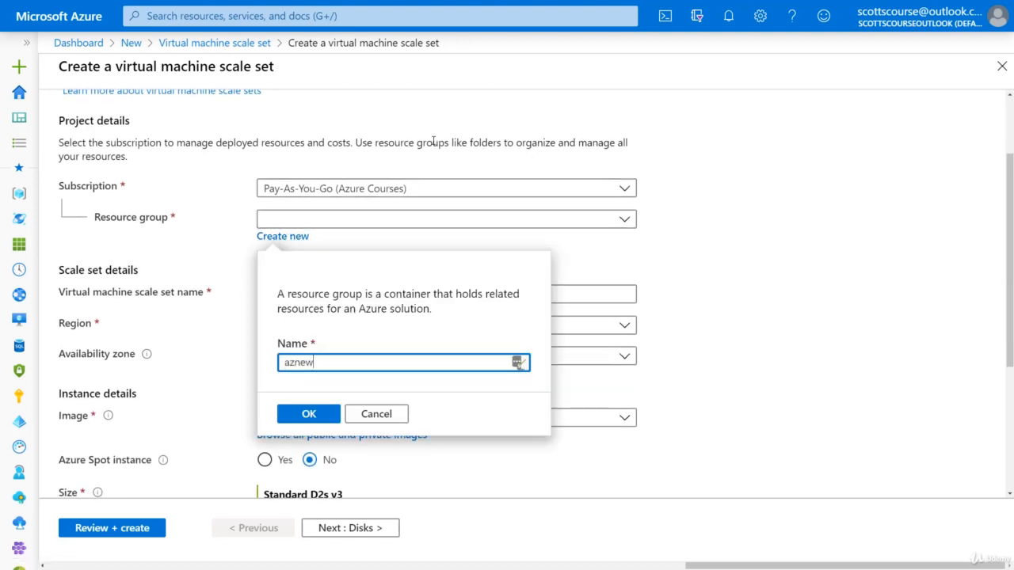
{"action": "type", "text": "rg2020"}
{"action": "left_click", "coordinate": [309, 414]}
Name the virtual machine scale set azsjdnewvmss and set its region to (US) Central US
{"action": "scroll", "coordinate": [160, 194], "scroll_direction": "down", "scroll_amount": 1}
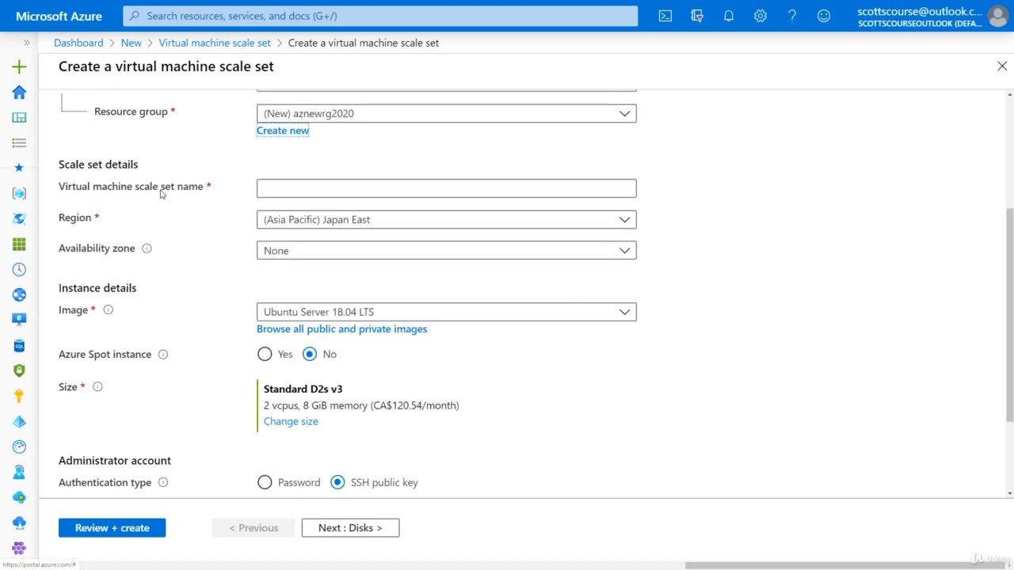
{"action": "left_click", "coordinate": [277, 185]}
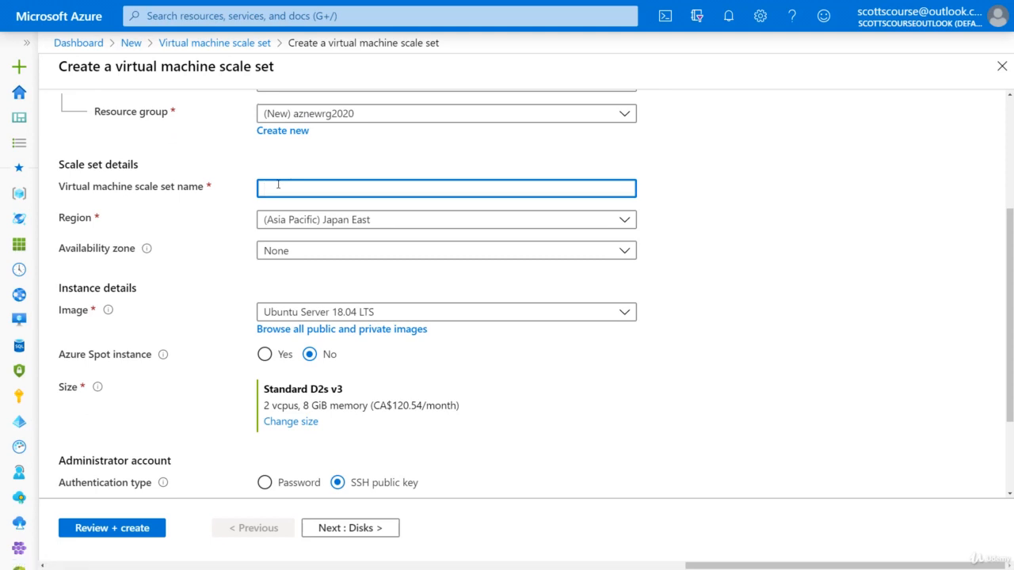
{"action": "type", "text": "azsjdnew"}
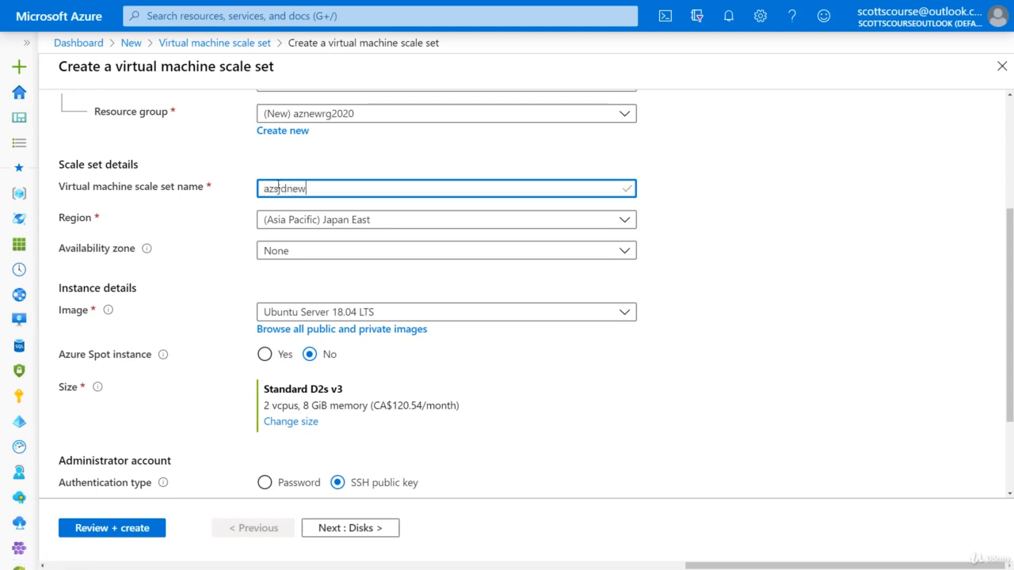
{"action": "type", "text": "vmss"}
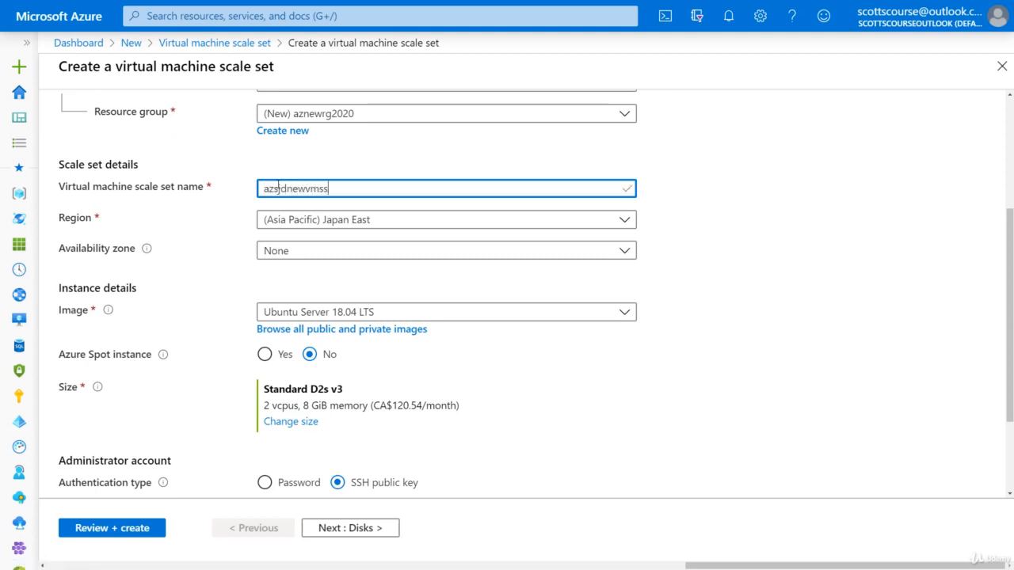
{"action": "left_click", "coordinate": [348, 224]}
{"action": "scroll", "coordinate": [332, 340], "scroll_direction": "down", "scroll_amount": 2}
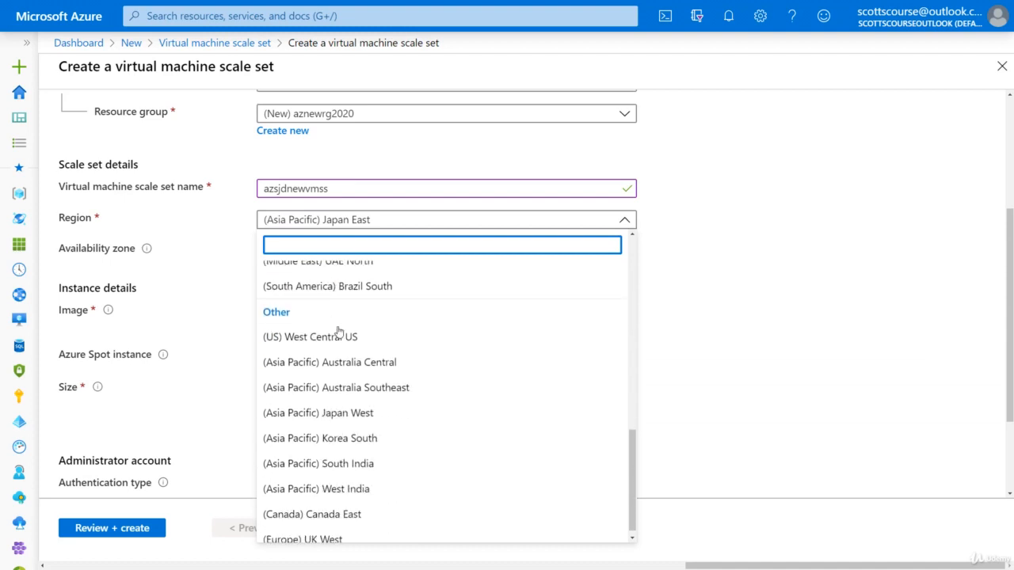
{"action": "scroll", "coordinate": [338, 331], "scroll_direction": "up", "scroll_amount": 5}
{"action": "left_click", "coordinate": [337, 353]}
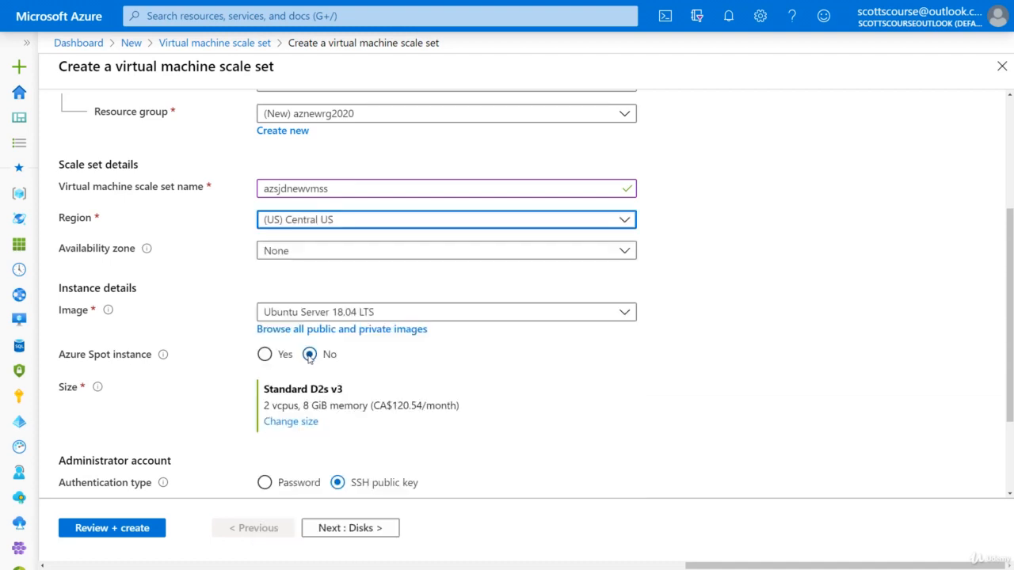
{"action": "left_click", "coordinate": [329, 252]}
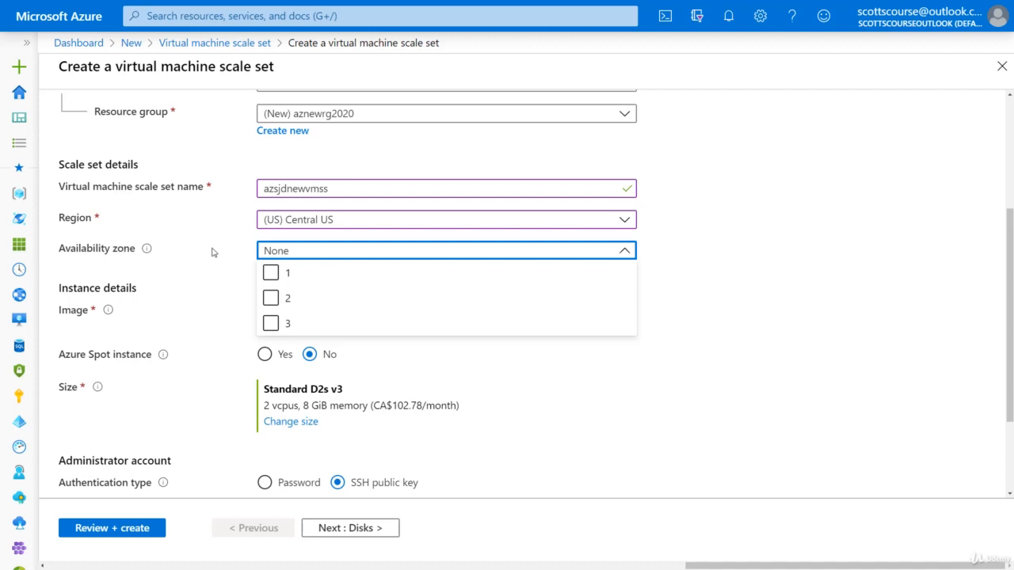
{"action": "left_click", "coordinate": [271, 274]}
{"action": "left_click", "coordinate": [122, 252]}
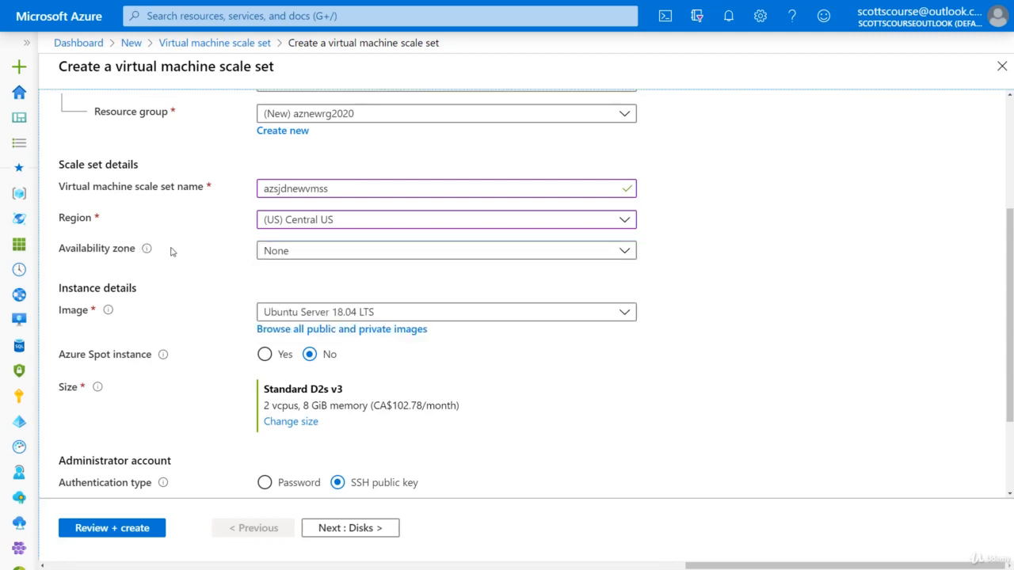
Choose Windows Server 2016 Datacenter as the instance image
{"action": "scroll", "coordinate": [179, 250], "scroll_direction": "down", "scroll_amount": 1}
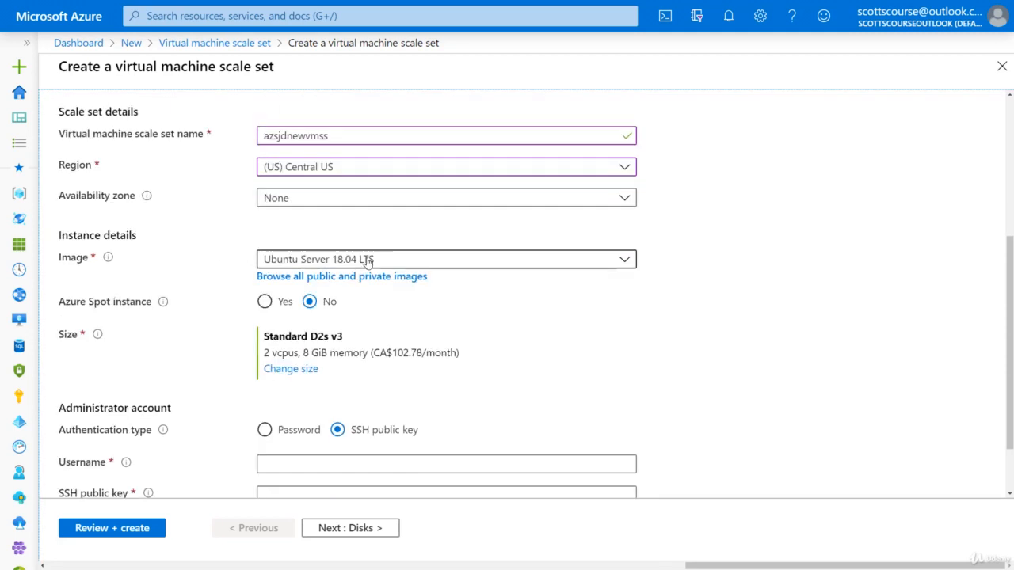
{"action": "left_click", "coordinate": [296, 257]}
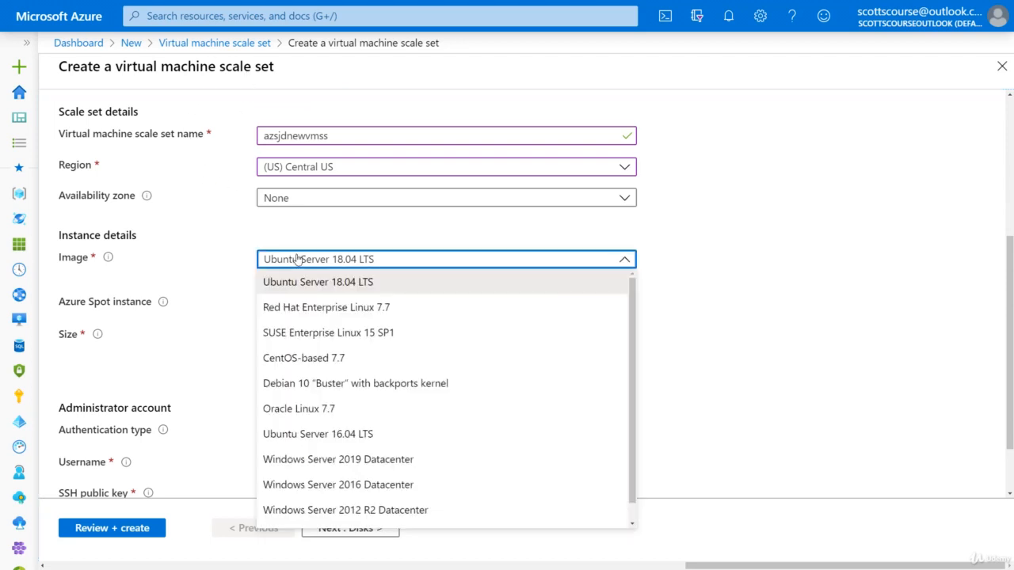
{"action": "left_click", "coordinate": [349, 484]}
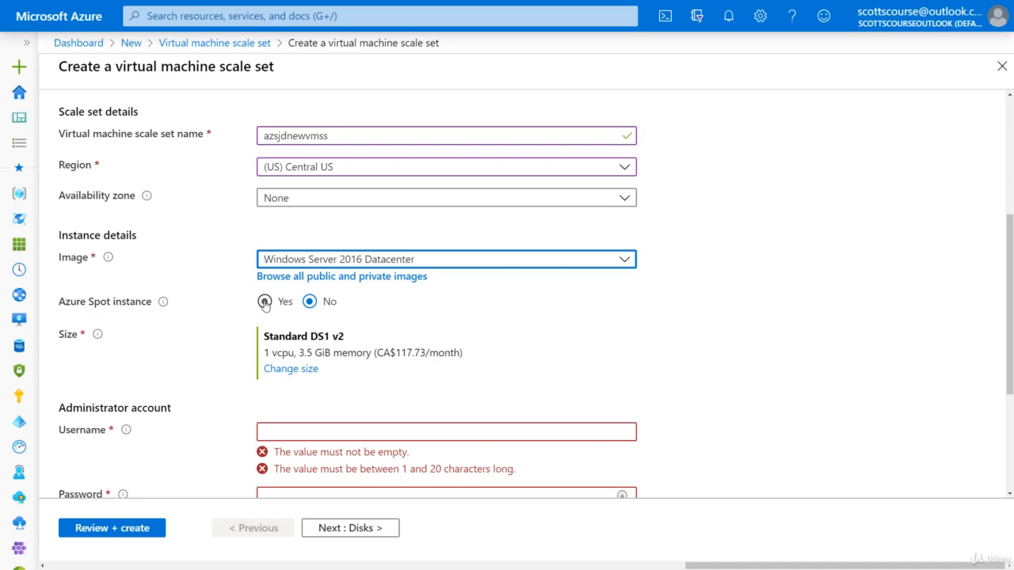
Set the administrator username to azsjdtestuser, then enter and confirm the administrator password
{"action": "scroll", "coordinate": [229, 265], "scroll_direction": "down", "scroll_amount": 2}
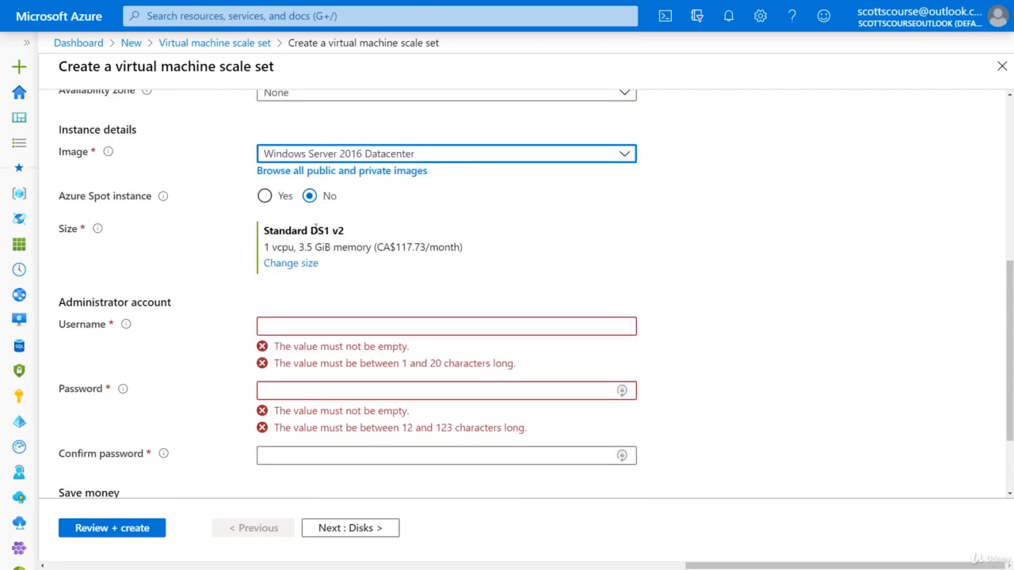
{"action": "left_click", "coordinate": [310, 326]}
{"action": "scroll", "coordinate": [364, 253], "scroll_direction": "down", "scroll_amount": 2}
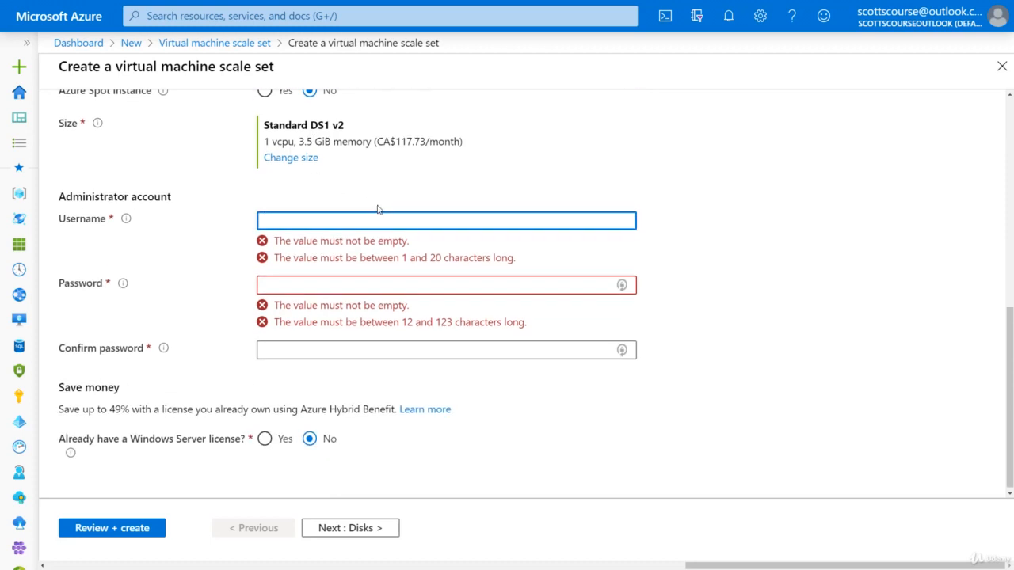
{"action": "type", "text": "azsjdtestuser"}
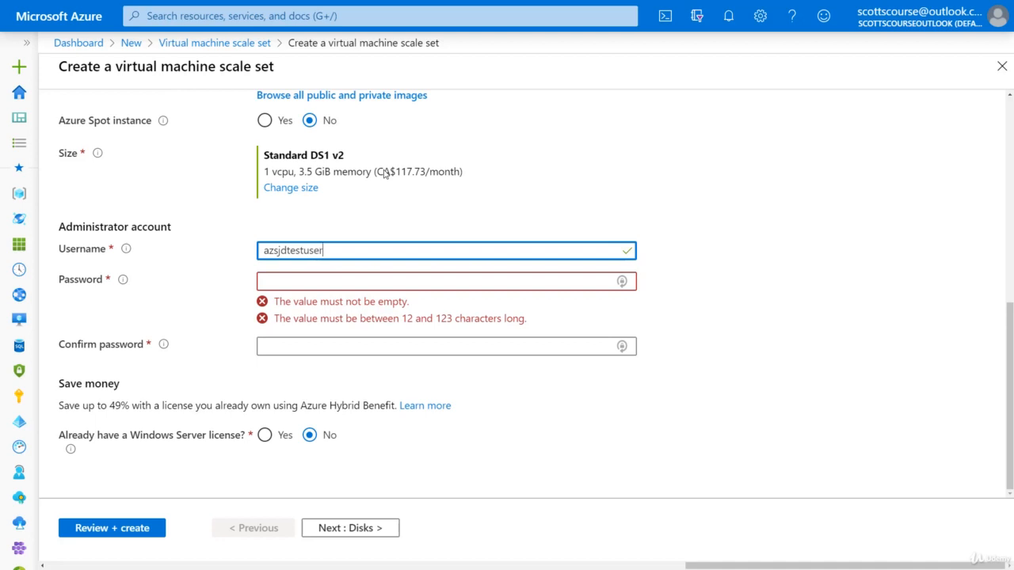
{"action": "key", "text": "Tab"}
{"action": "type", "text": "••••••••••••"}
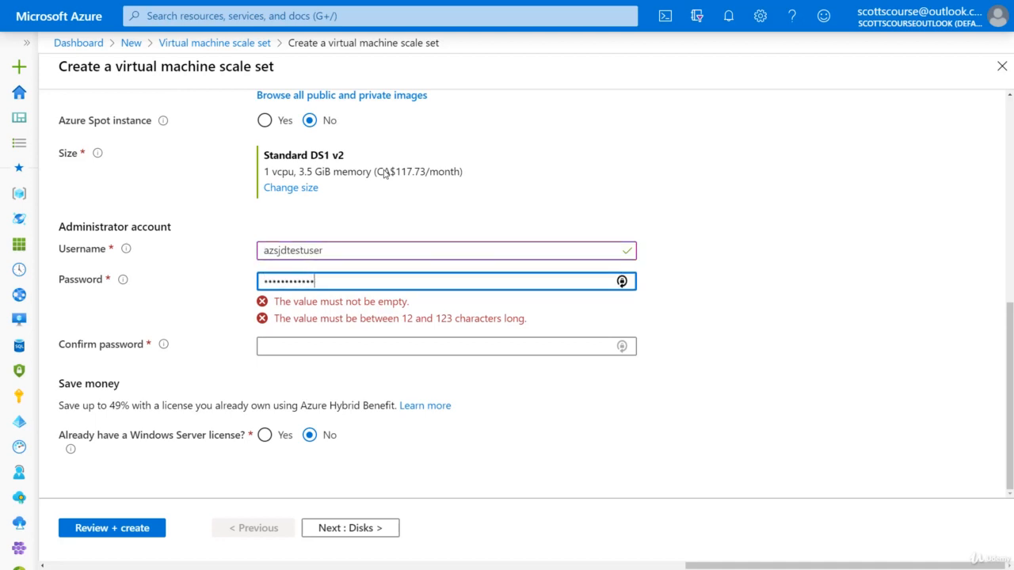
{"action": "key", "text": "Tab"}
{"action": "type", "text": "••••••••••••"}
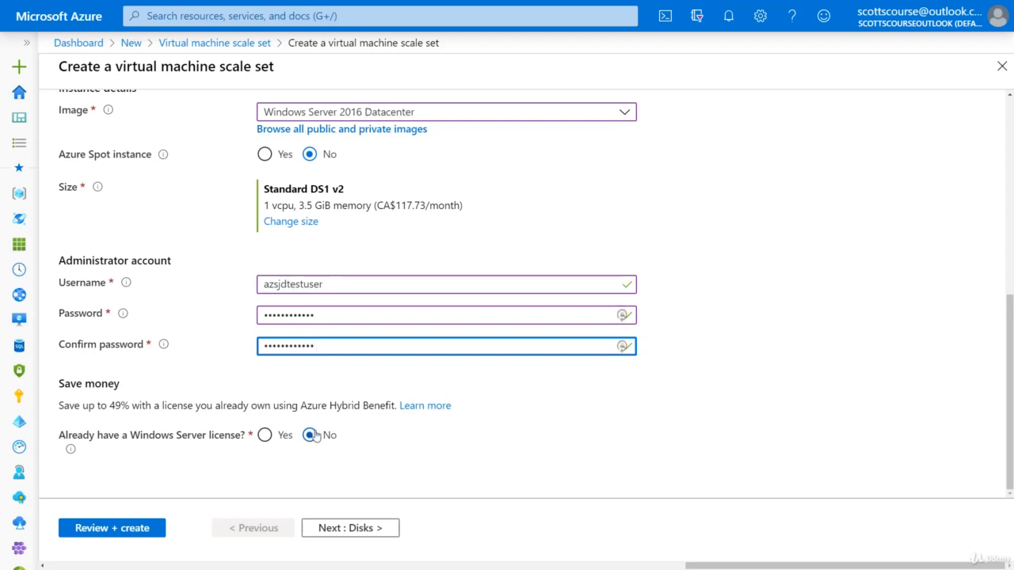
Accept the default disk and networking settings and proceed to the scaling settings
{"action": "left_click", "coordinate": [367, 528]}
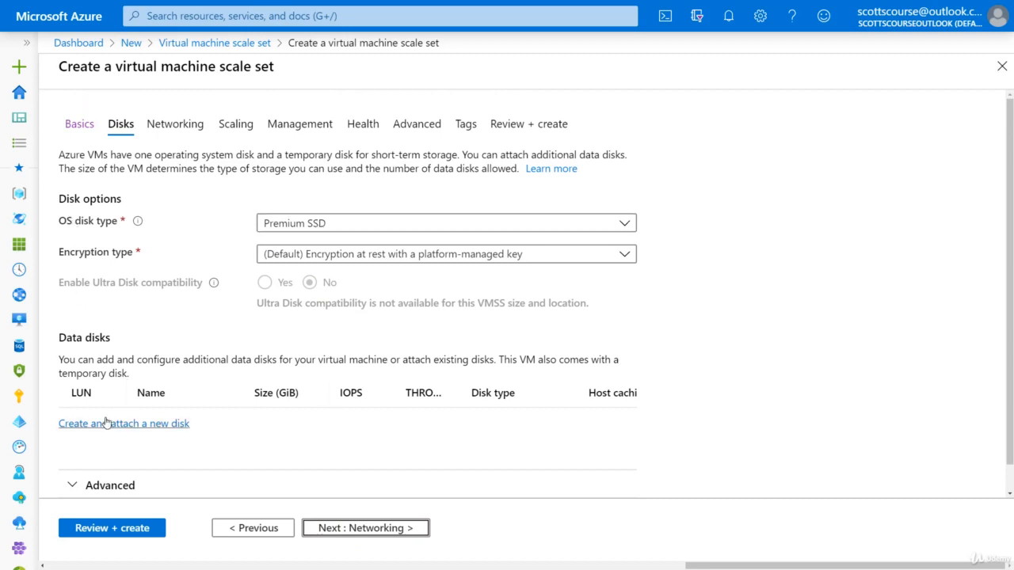
{"action": "left_click", "coordinate": [361, 530]}
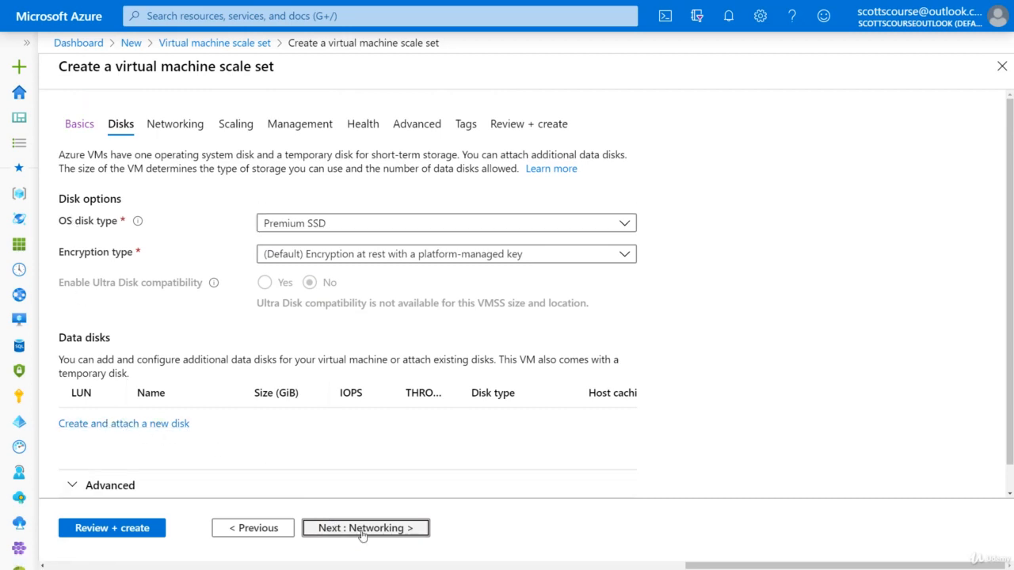
{"action": "scroll", "coordinate": [301, 317], "scroll_direction": "down", "scroll_amount": 1}
{"action": "scroll", "coordinate": [263, 231], "scroll_direction": "down", "scroll_amount": 1}
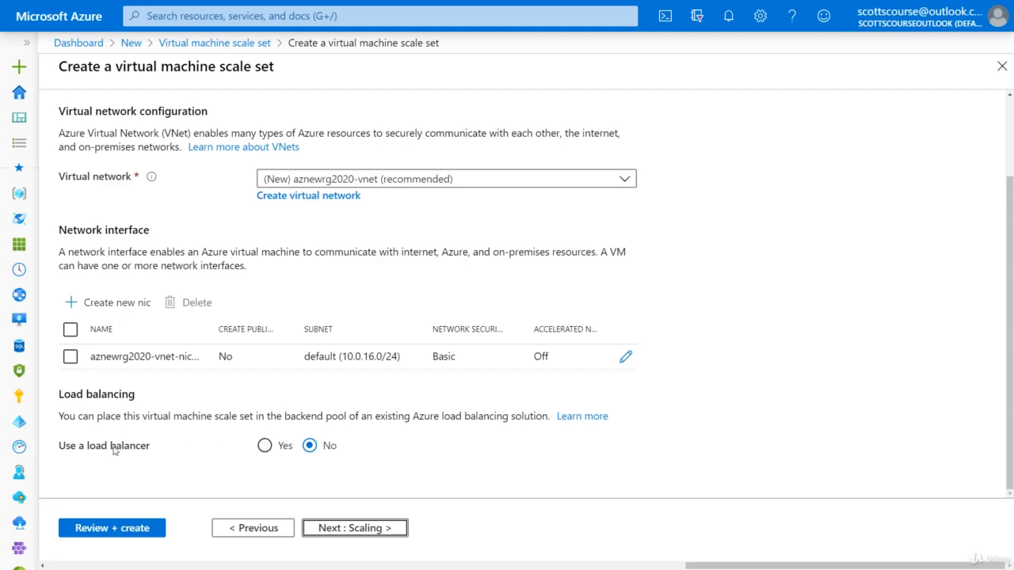
{"action": "left_click", "coordinate": [358, 528]}
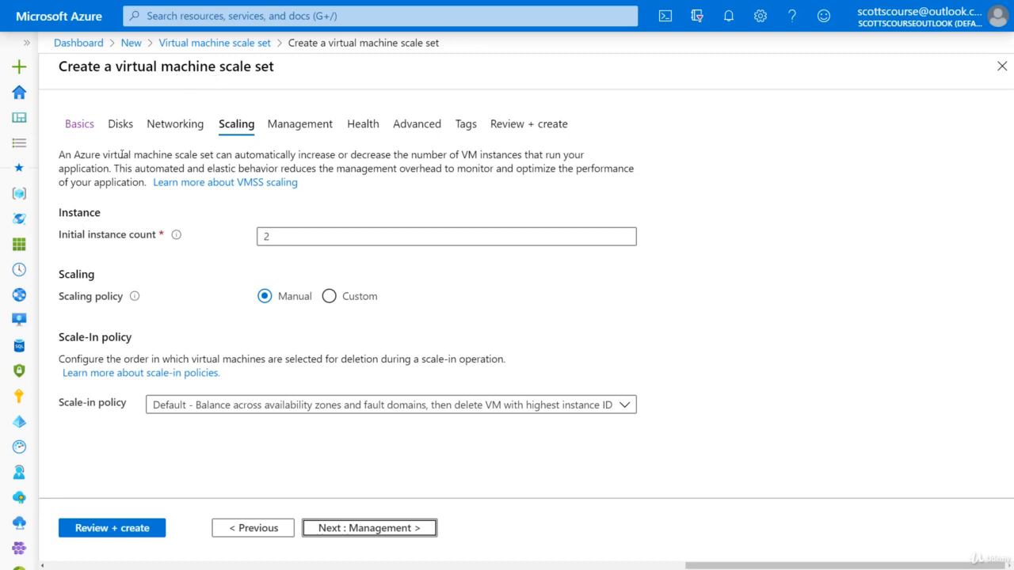
Set the scaling policy to Custom and the maximum number of VMs to 5
{"action": "double_click", "coordinate": [278, 239]}
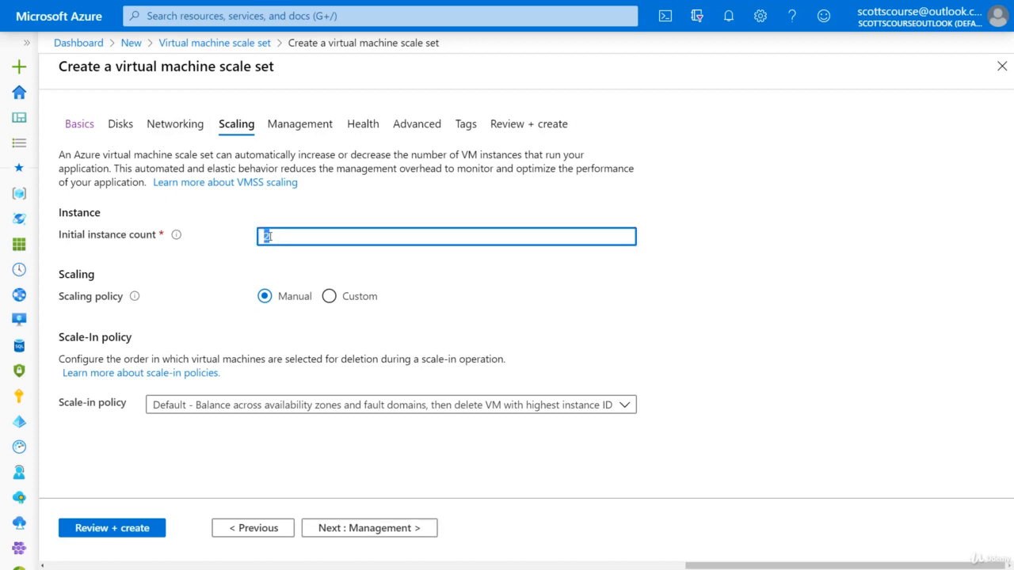
{"action": "left_click", "coordinate": [265, 298]}
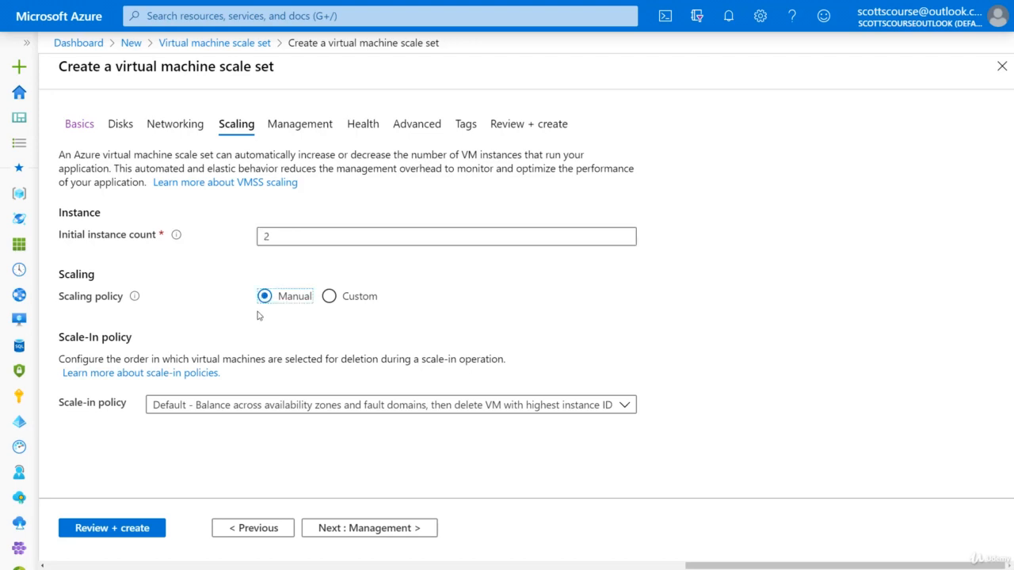
{"action": "left_click", "coordinate": [328, 297]}
{"action": "scroll", "coordinate": [198, 277], "scroll_direction": "down", "scroll_amount": 2}
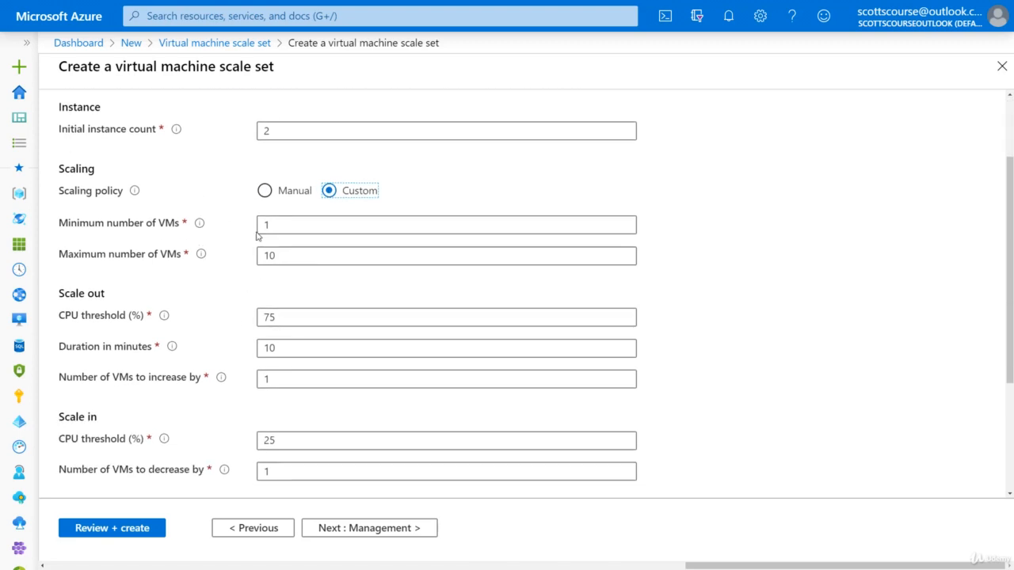
{"action": "scroll", "coordinate": [237, 238], "scroll_direction": "down", "scroll_amount": 1}
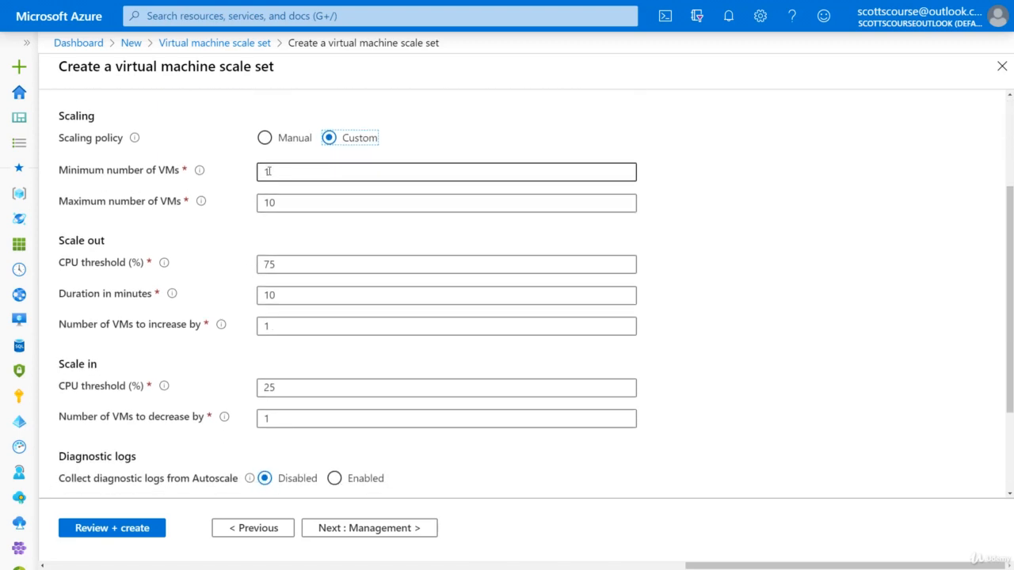
{"action": "left_click_drag", "start_coordinate": [278, 203], "coordinate": [245, 211]}
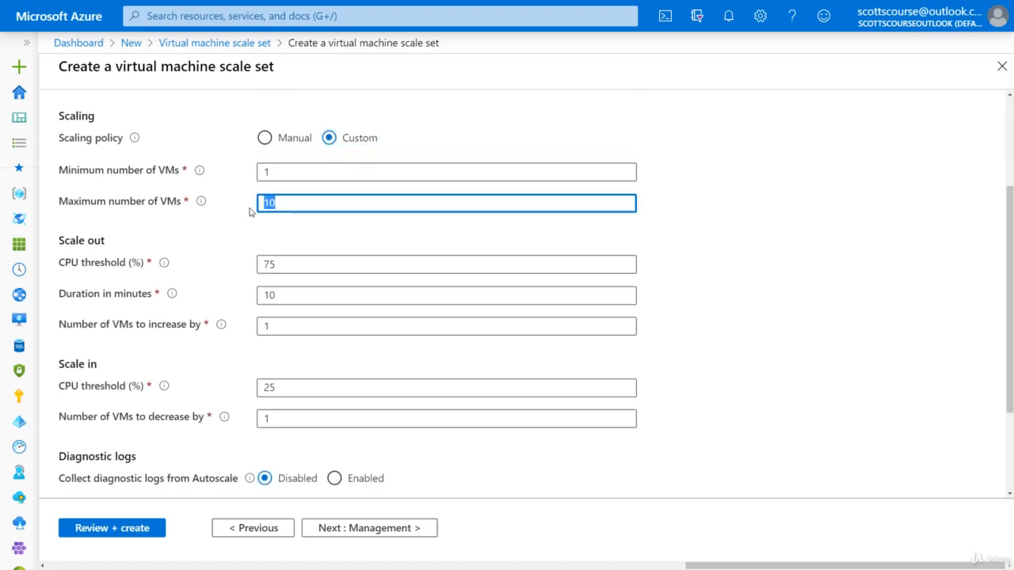
{"action": "type", "text": "5"}
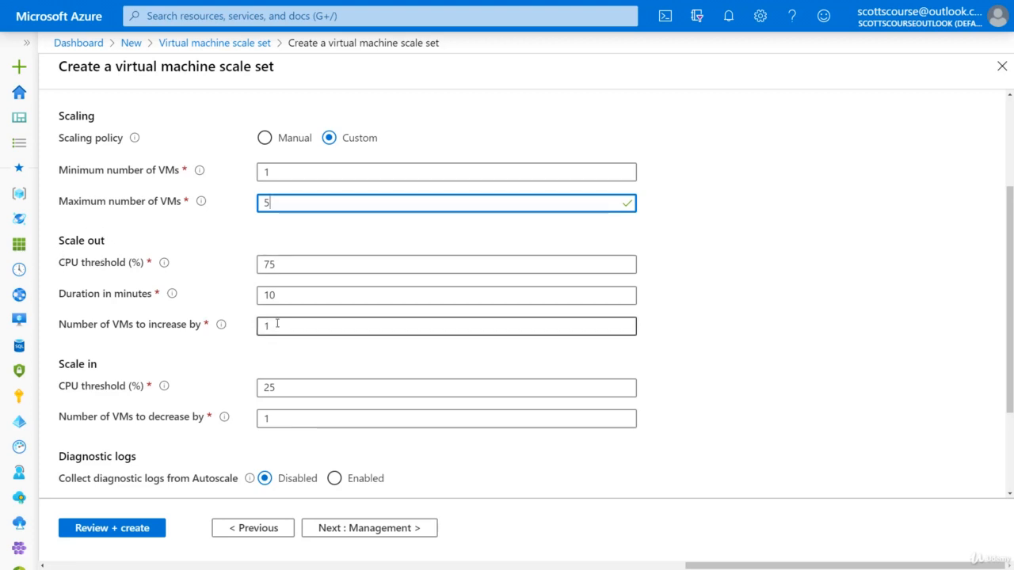
Review the scale-in CPU threshold and the number of VMs to decrease by
{"action": "scroll", "coordinate": [271, 325], "scroll_direction": "down", "scroll_amount": 3}
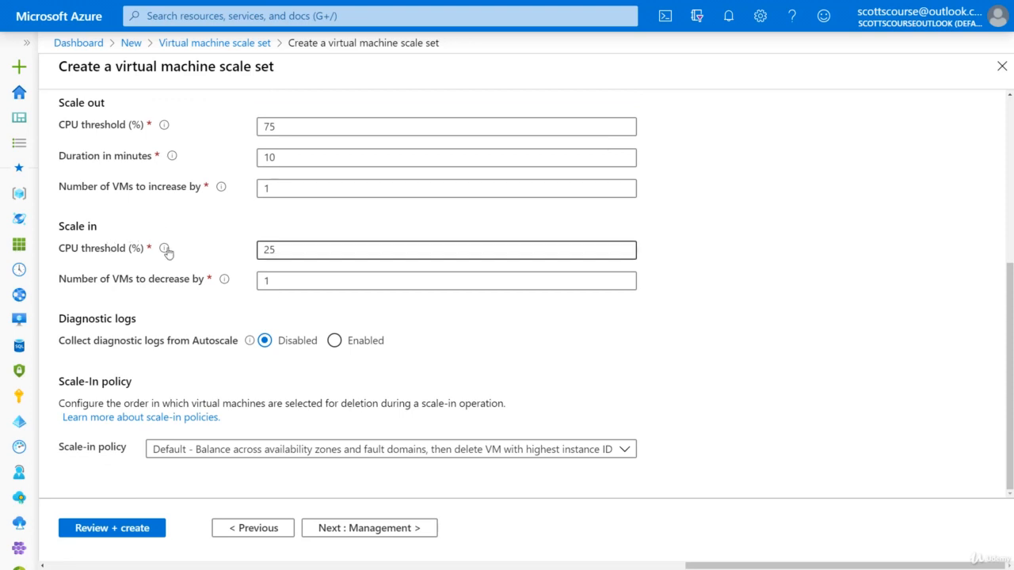
{"action": "left_click", "coordinate": [279, 250]}
{"action": "left_click", "coordinate": [267, 280]}
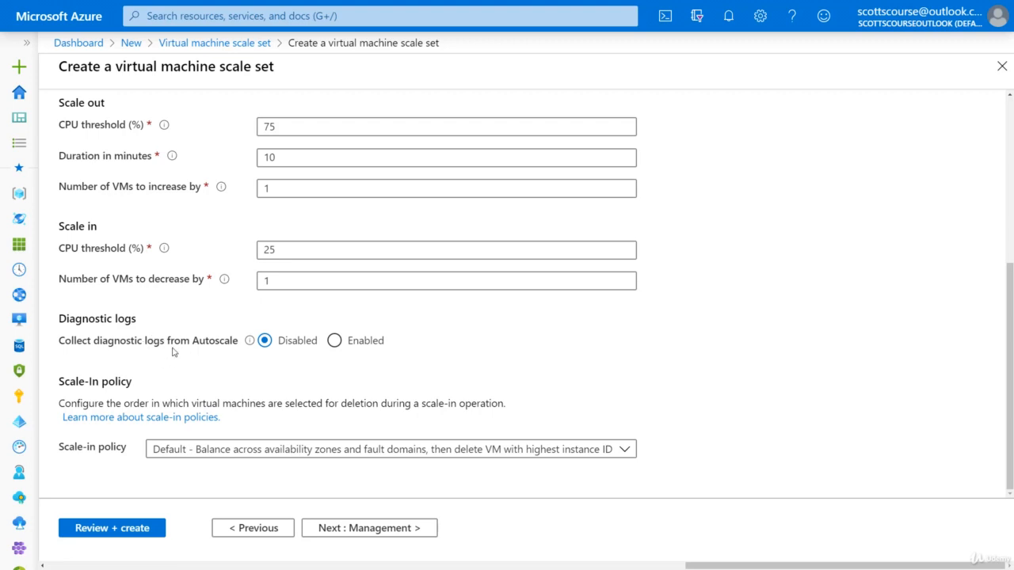
Check the available scale-in policies, keep the default one, and proceed to the management settings
{"action": "left_click", "coordinate": [293, 452]}
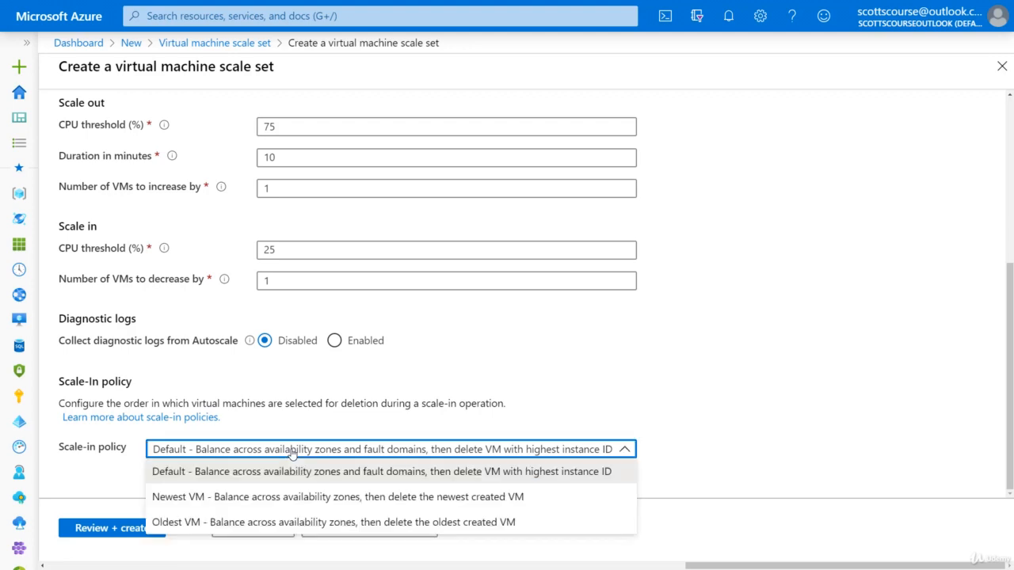
{"action": "left_click", "coordinate": [320, 408]}
{"action": "left_click", "coordinate": [374, 536]}
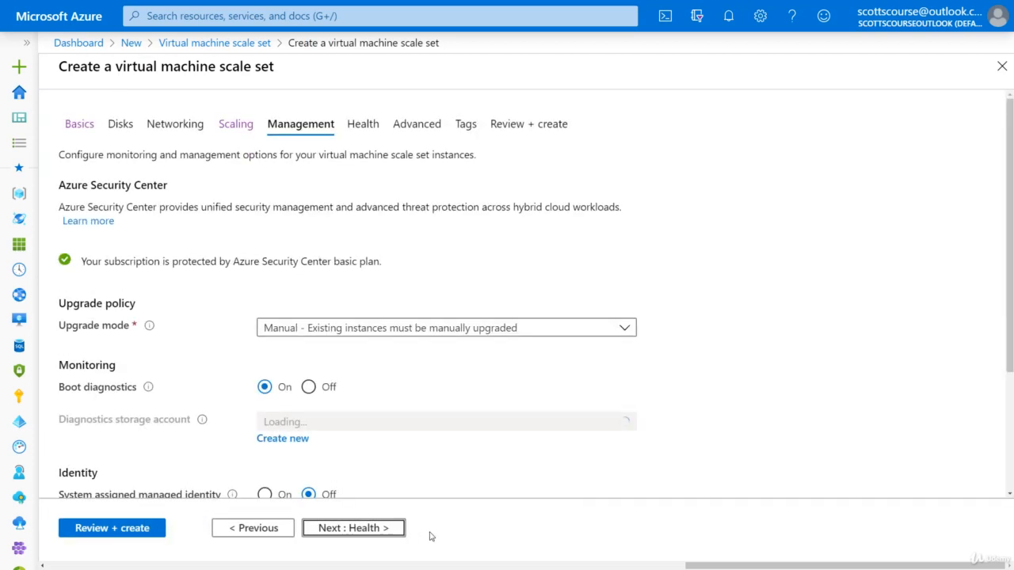
Turn off boot diagnostics in the management settings and proceed to the health settings
{"action": "scroll", "coordinate": [219, 215], "scroll_direction": "down", "scroll_amount": 1}
{"action": "scroll", "coordinate": [306, 237], "scroll_direction": "up", "scroll_amount": 1}
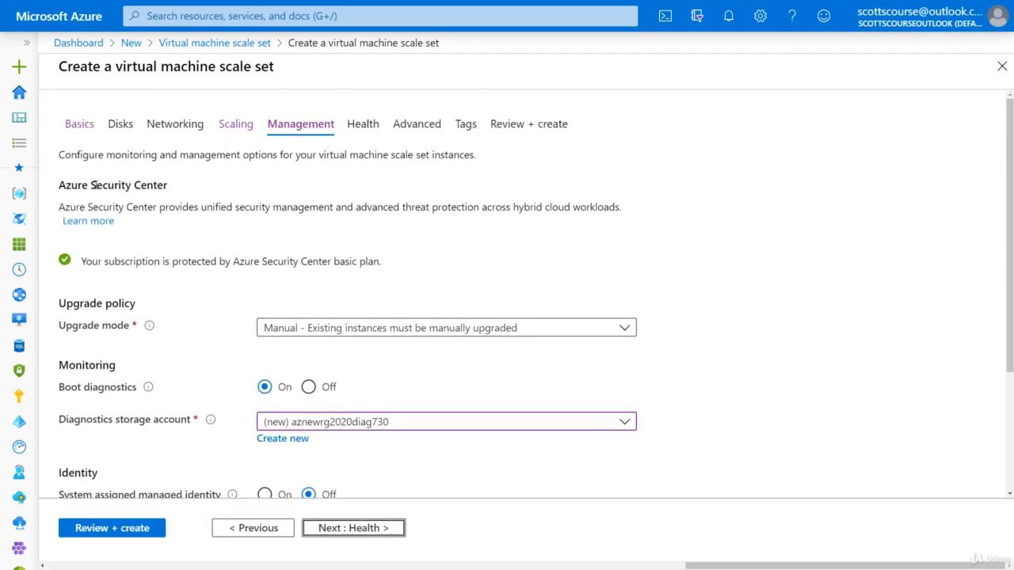
{"action": "scroll", "coordinate": [190, 200], "scroll_direction": "down", "scroll_amount": 1}
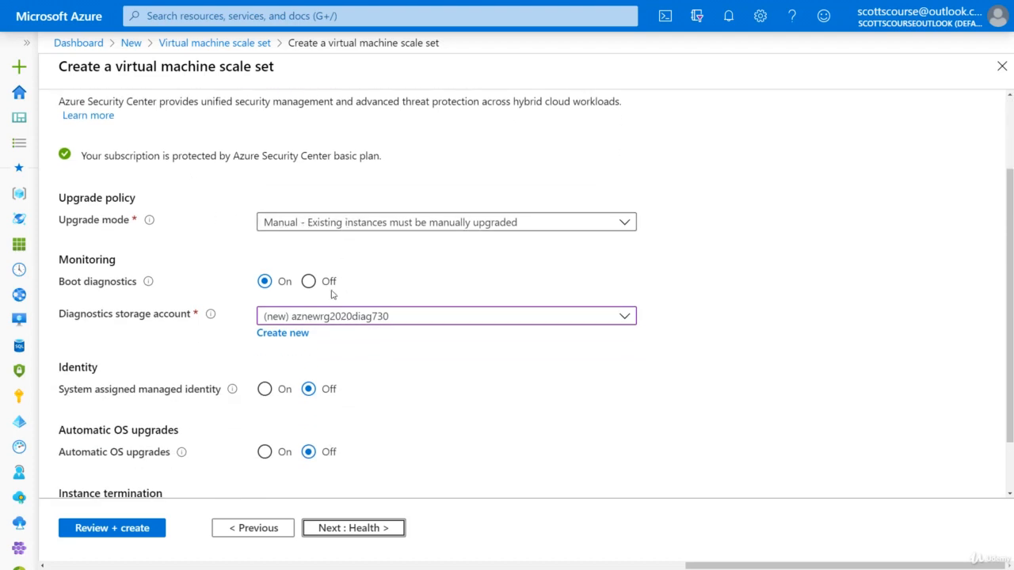
{"action": "left_click", "coordinate": [308, 283]}
{"action": "scroll", "coordinate": [345, 294], "scroll_direction": "down", "scroll_amount": 1}
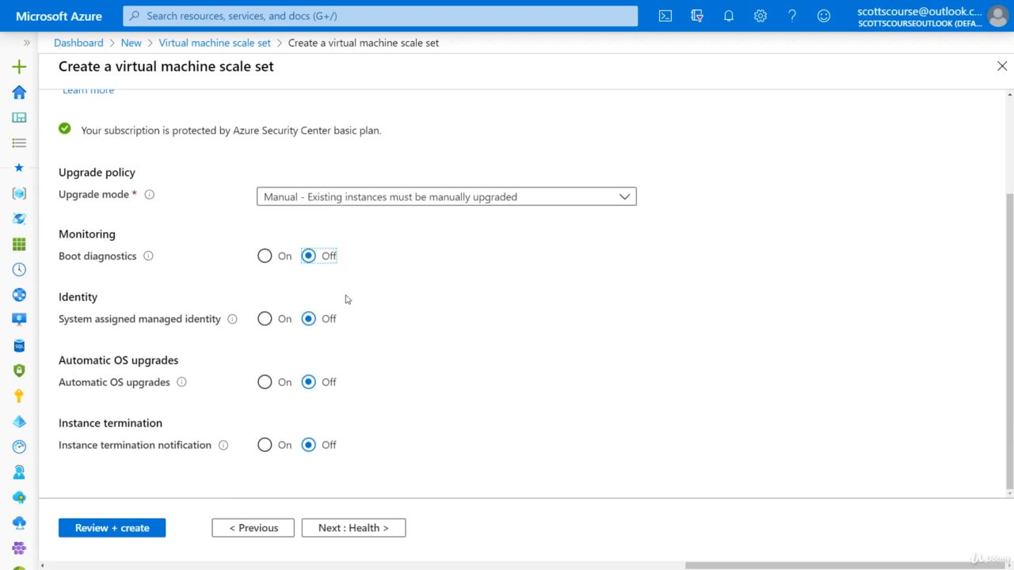
{"action": "left_click", "coordinate": [334, 527]}
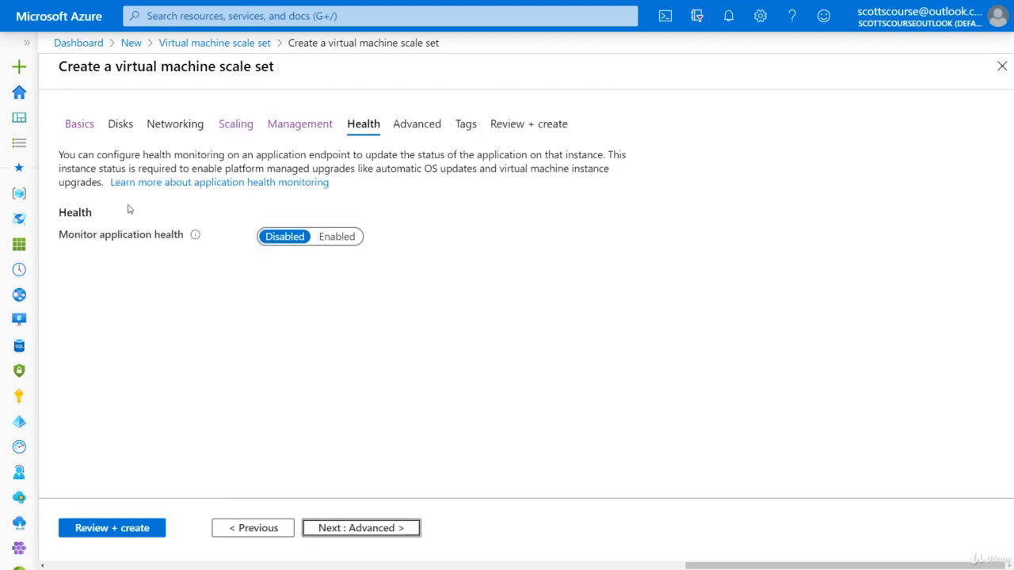
Enable application health monitoring and set the health probe path to /health.html
{"action": "left_click", "coordinate": [337, 236]}
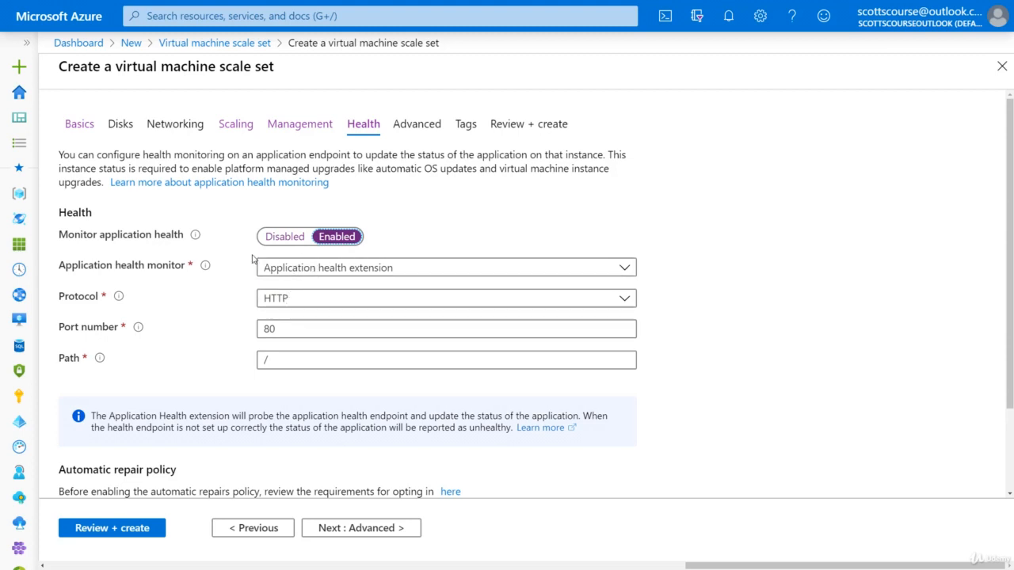
{"action": "scroll", "coordinate": [252, 260], "scroll_direction": "down", "scroll_amount": 2}
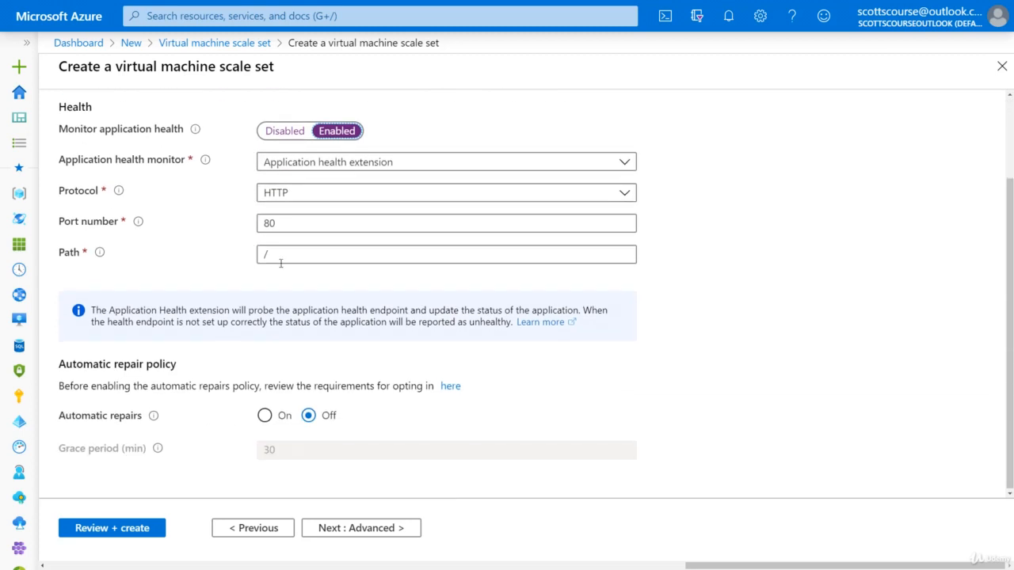
{"action": "left_click", "coordinate": [287, 253]}
{"action": "type", "text": "hea"}
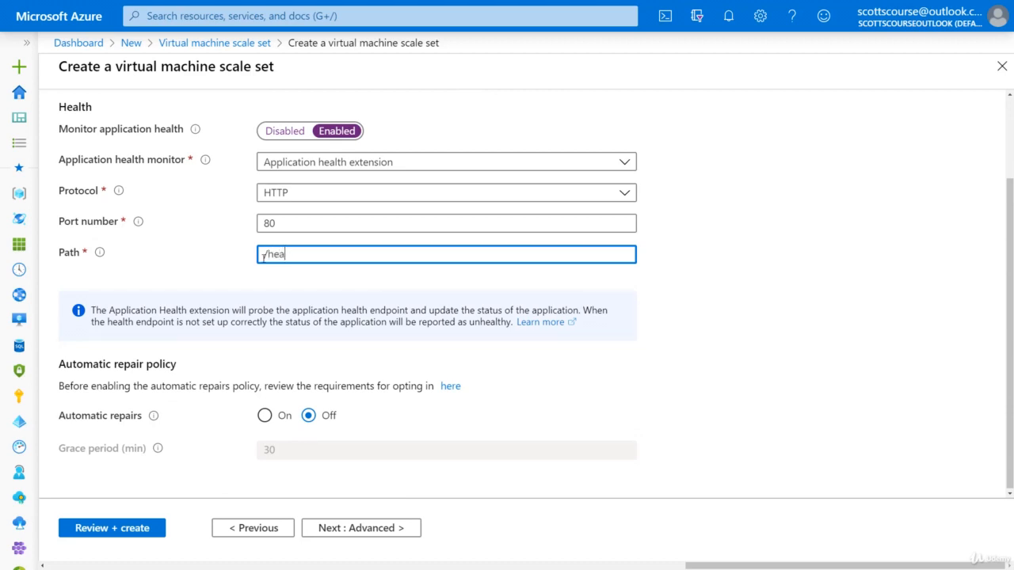
{"action": "type", "text": "lth.html"}
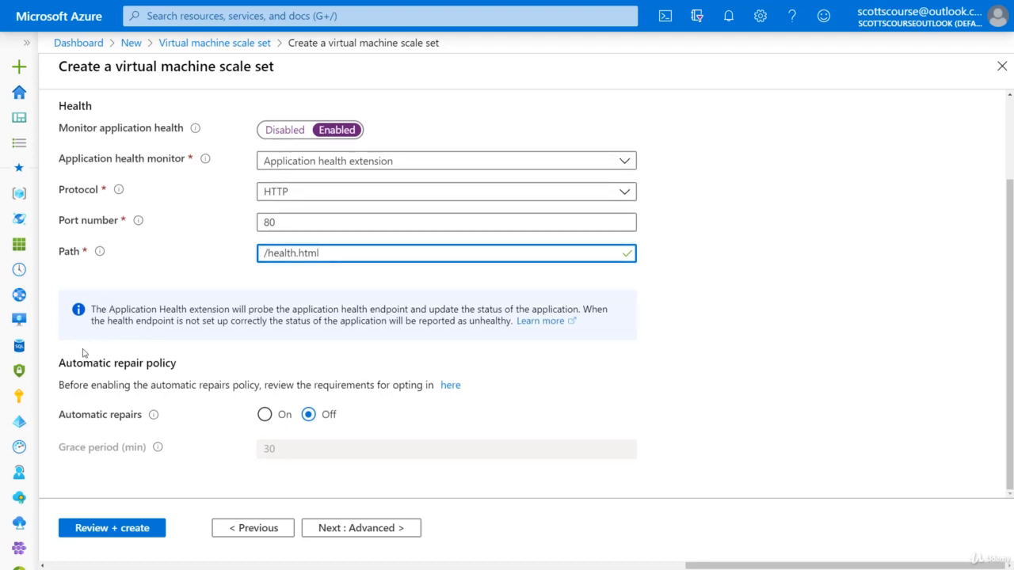
Turn on automatic repairs in the automatic repair policy and proceed to the advanced settings
{"action": "left_click_drag", "start_coordinate": [58, 364], "coordinate": [186, 370]}
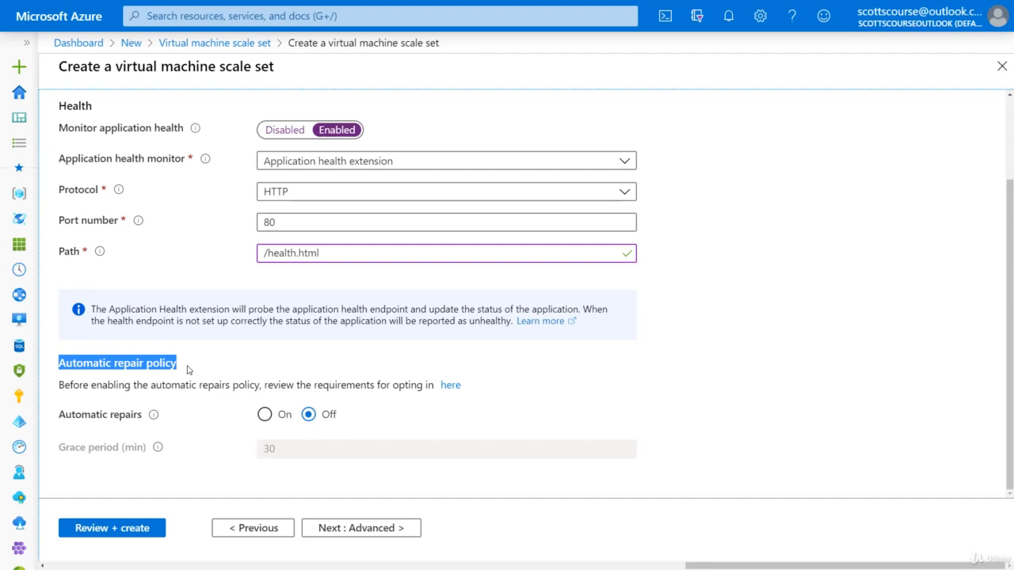
{"action": "mouse_move", "coordinate": [153, 417]}
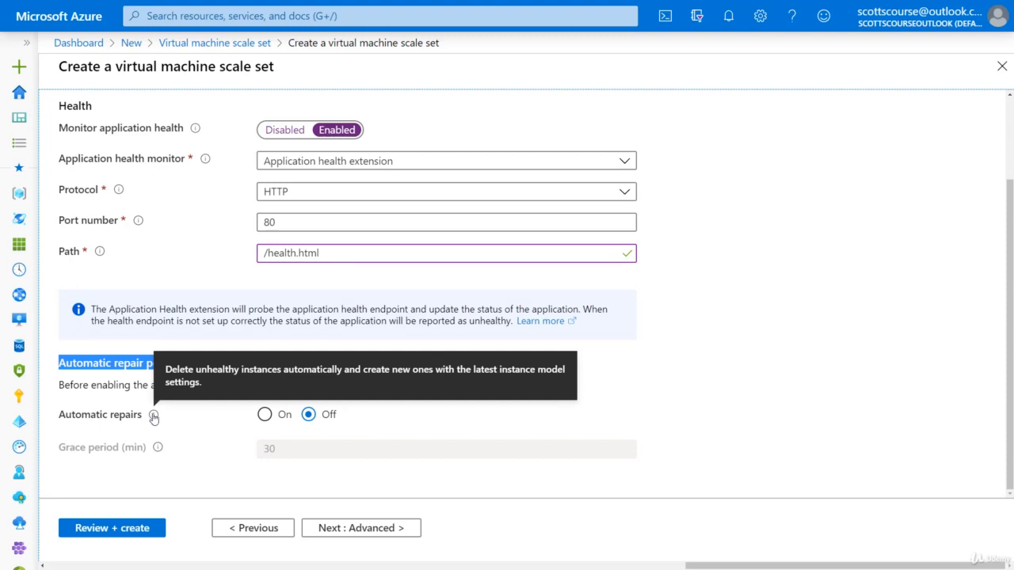
{"action": "scroll", "coordinate": [245, 290], "scroll_direction": "up", "scroll_amount": 2}
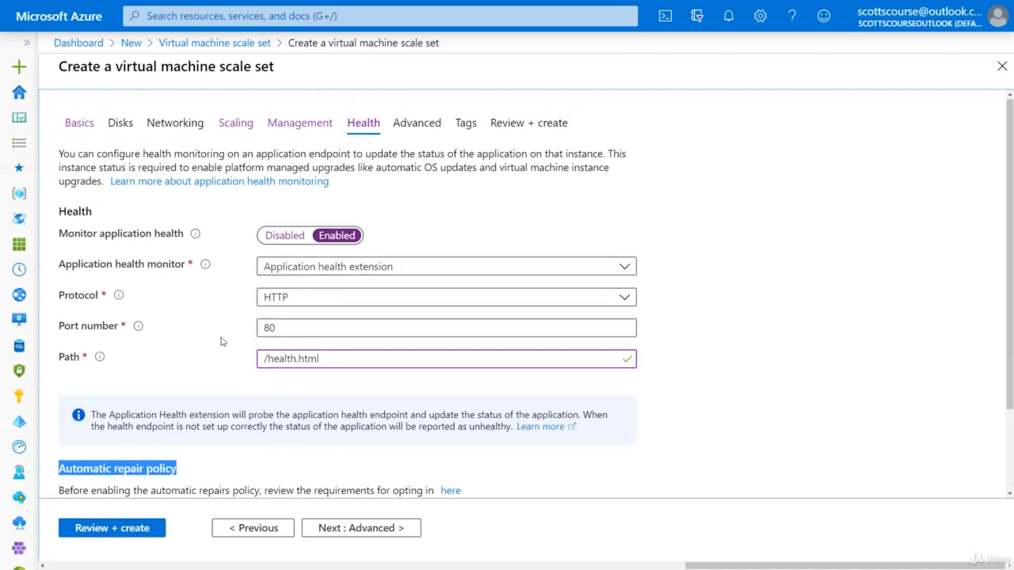
{"action": "scroll", "coordinate": [221, 341], "scroll_direction": "down", "scroll_amount": 3}
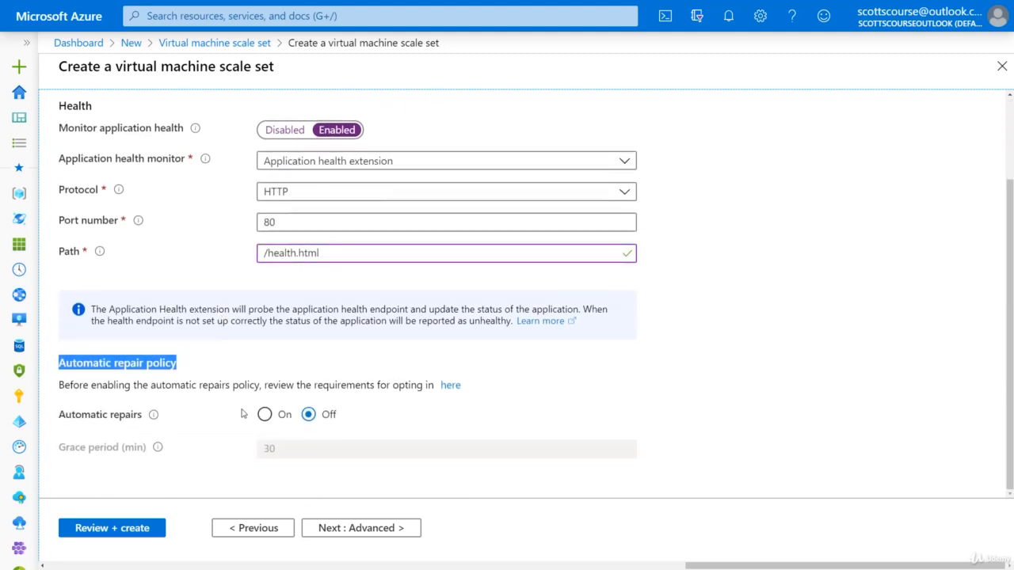
{"action": "left_click", "coordinate": [221, 386]}
{"action": "left_click", "coordinate": [266, 415]}
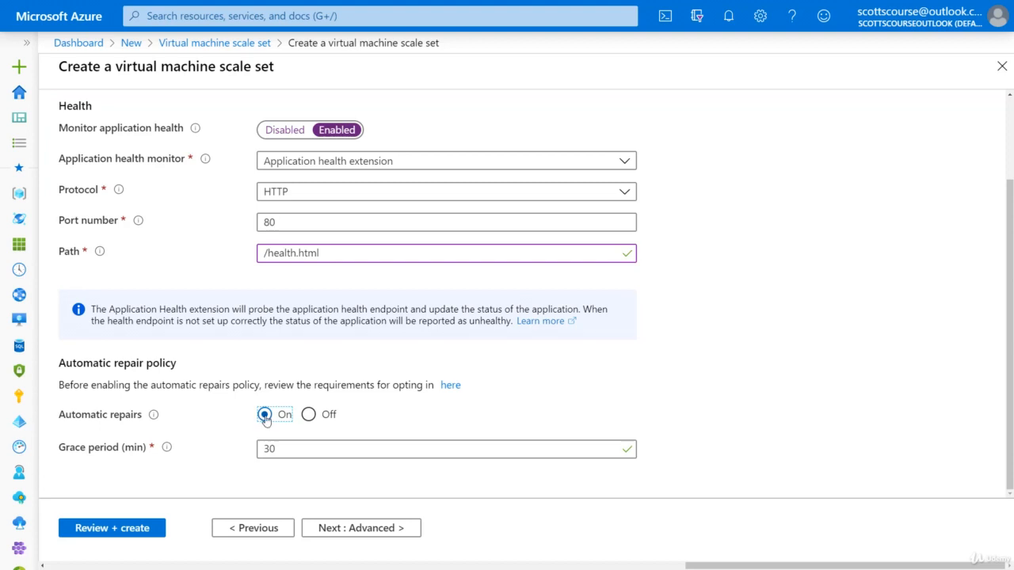
{"action": "scroll", "coordinate": [218, 385], "scroll_direction": "up", "scroll_amount": 3}
{"action": "left_click", "coordinate": [361, 528]}
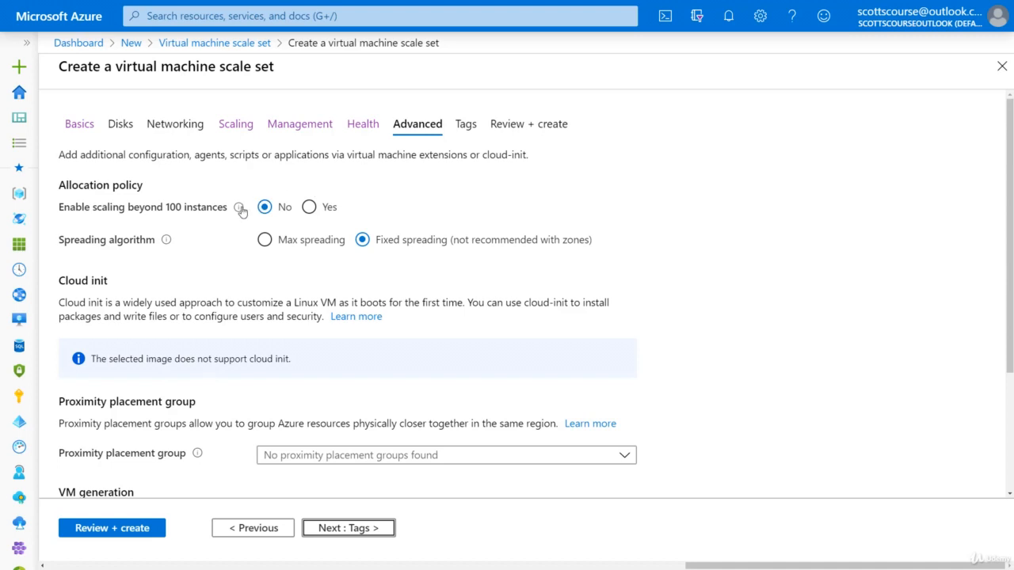
Keep the default advanced settings, skip the tags, and proceed to the final review and validation of the scale set
{"action": "mouse_move", "coordinate": [240, 210]}
{"action": "scroll", "coordinate": [277, 284], "scroll_direction": "down", "scroll_amount": 1}
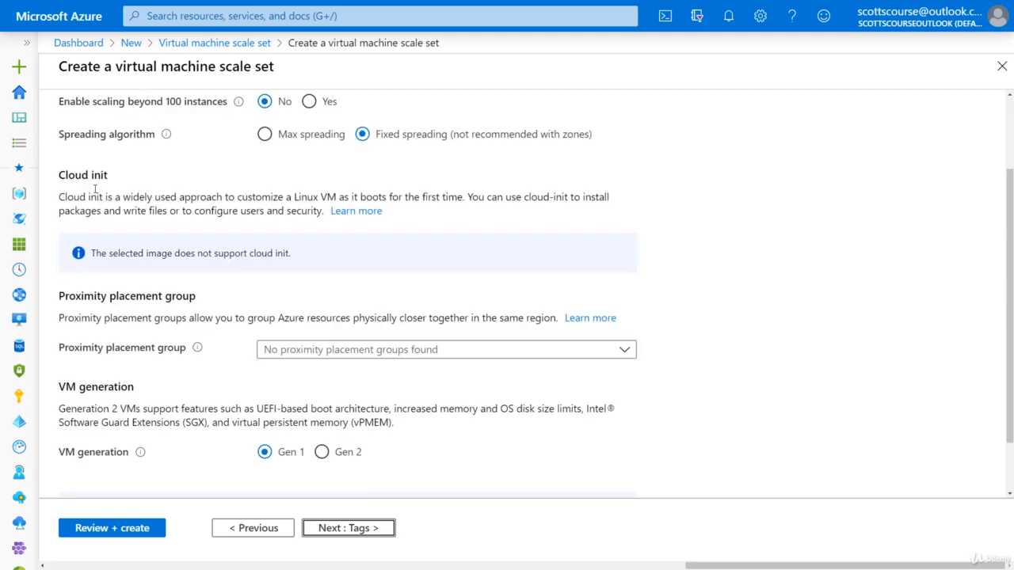
{"action": "left_click_drag", "start_coordinate": [59, 173], "coordinate": [115, 174]}
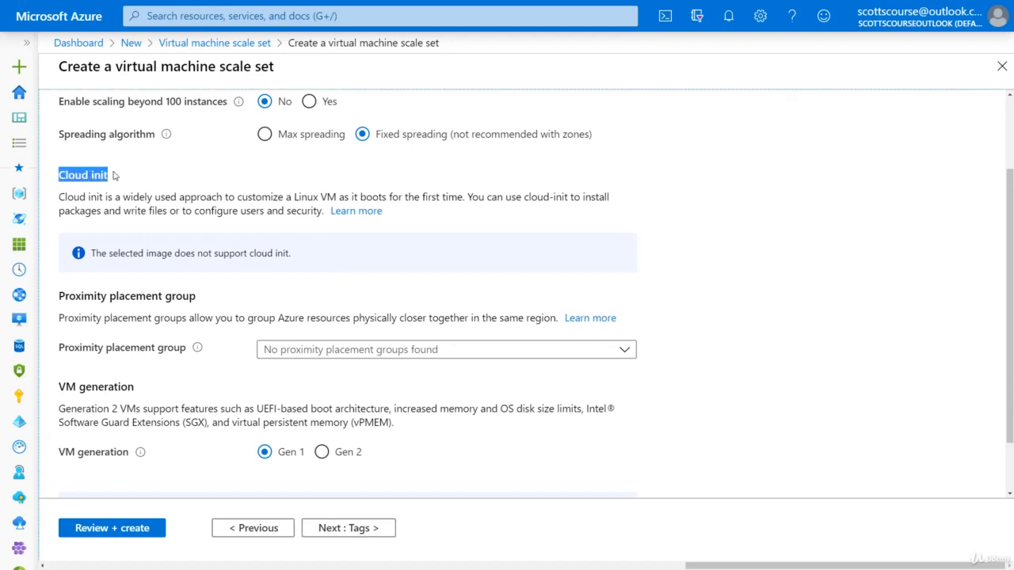
{"action": "scroll", "coordinate": [107, 283], "scroll_direction": "down", "scroll_amount": 1}
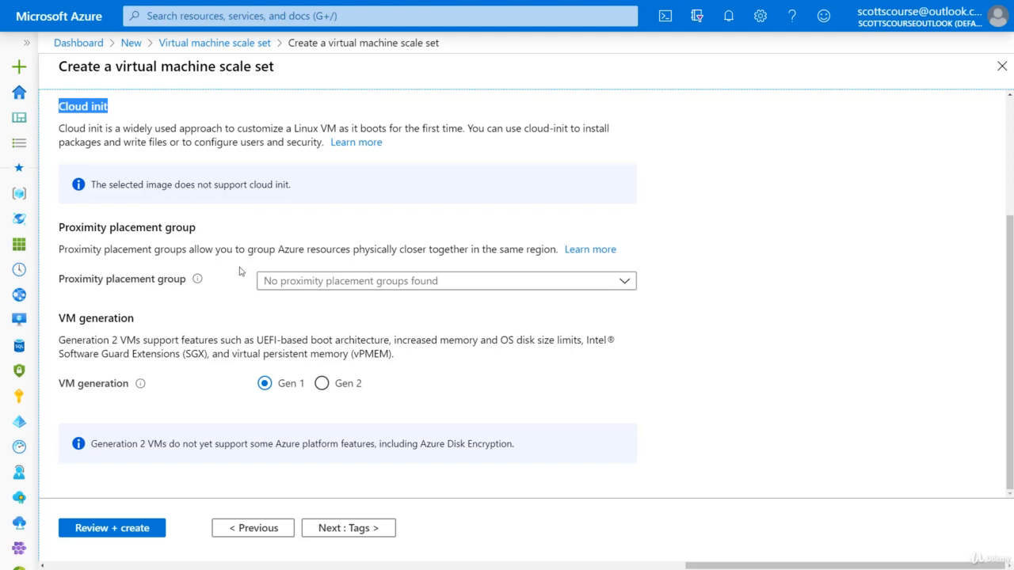
{"action": "scroll", "coordinate": [222, 402], "scroll_direction": "up", "scroll_amount": 3}
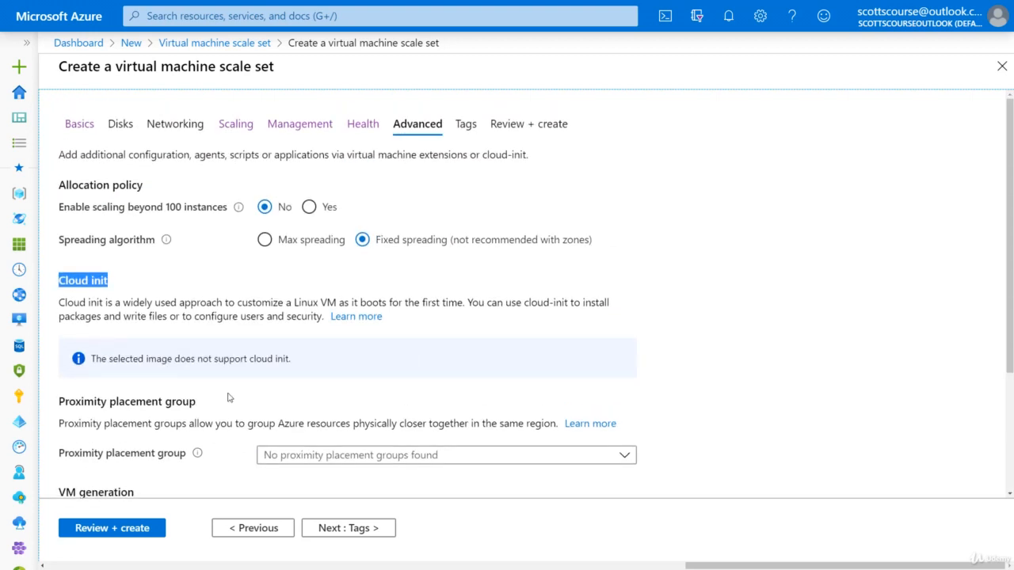
{"action": "left_click", "coordinate": [365, 529]}
{"action": "left_click", "coordinate": [379, 529]}
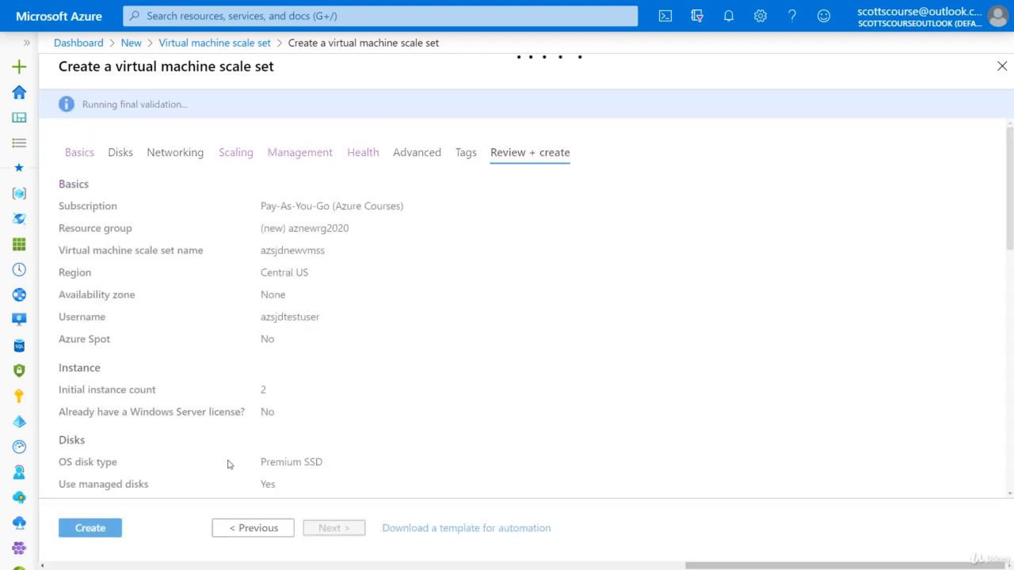
Review the scale set's configuration summary, including the initial instance count, the minimum and maximum number of VMs, and the scaling and health settings
{"action": "scroll", "coordinate": [279, 250], "scroll_direction": "down", "scroll_amount": 2}
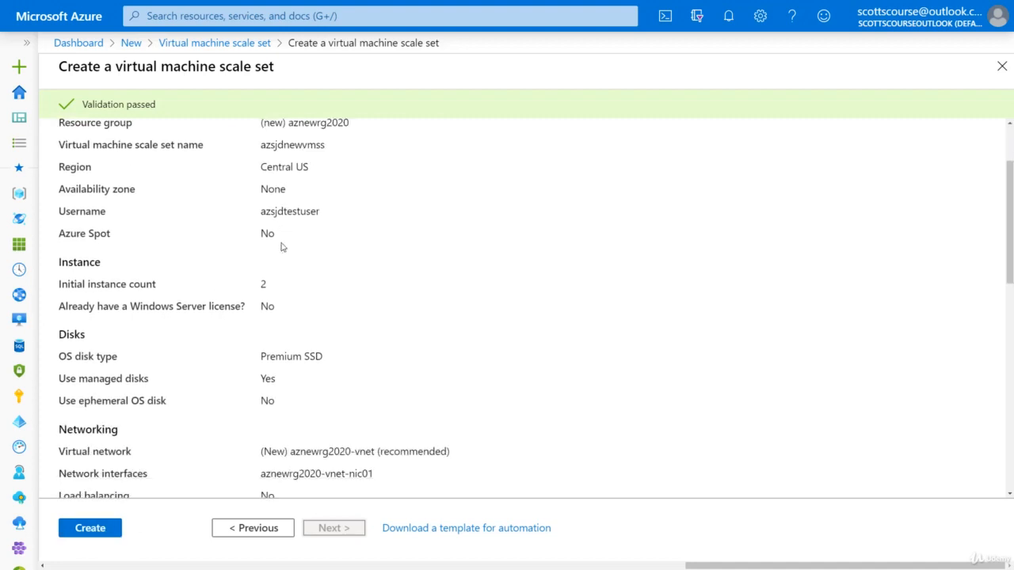
{"action": "left_click_drag", "start_coordinate": [261, 290], "coordinate": [285, 288]}
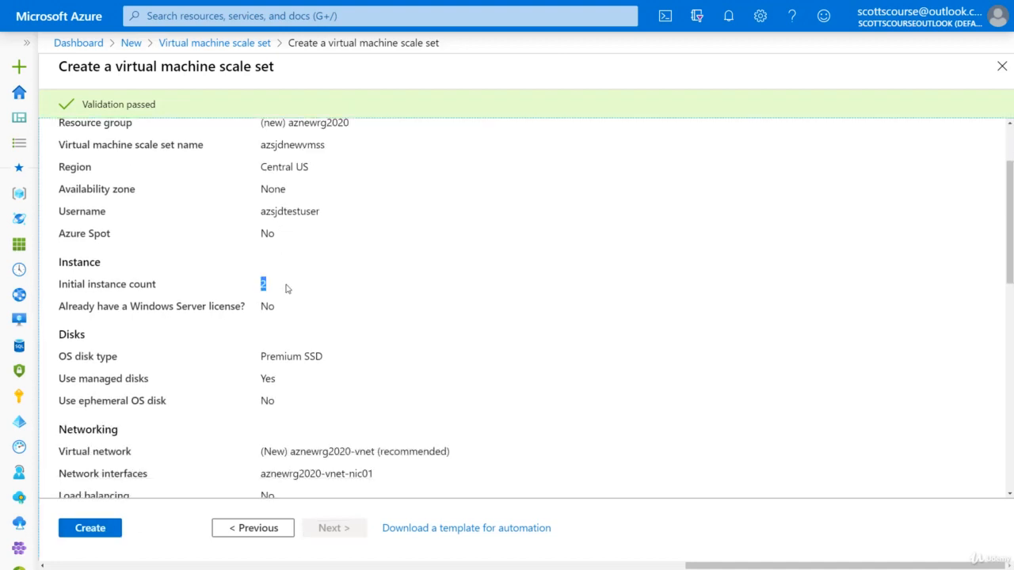
{"action": "scroll", "coordinate": [287, 289], "scroll_direction": "down", "scroll_amount": 6}
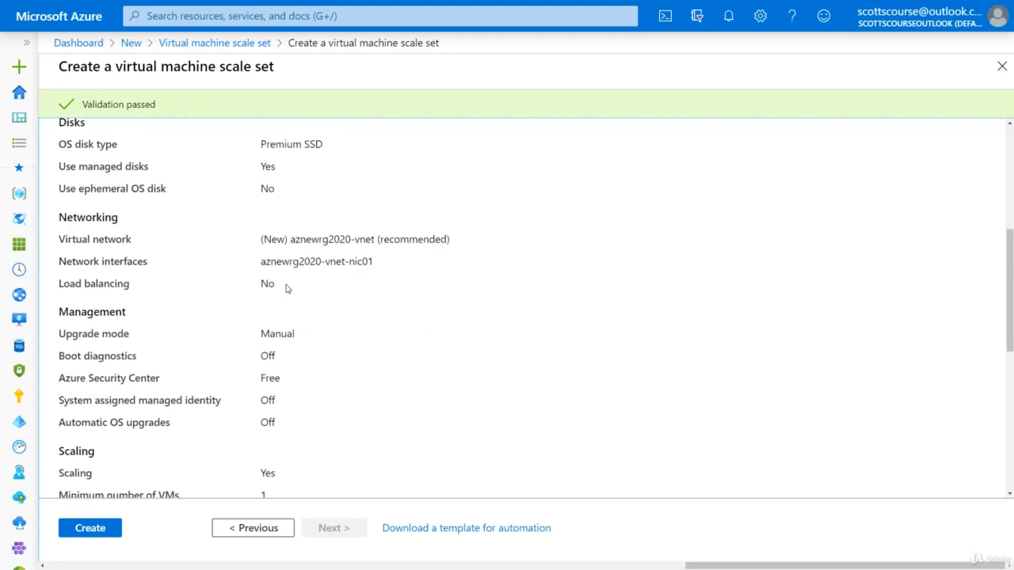
{"action": "left_click_drag", "start_coordinate": [262, 394], "coordinate": [277, 412]}
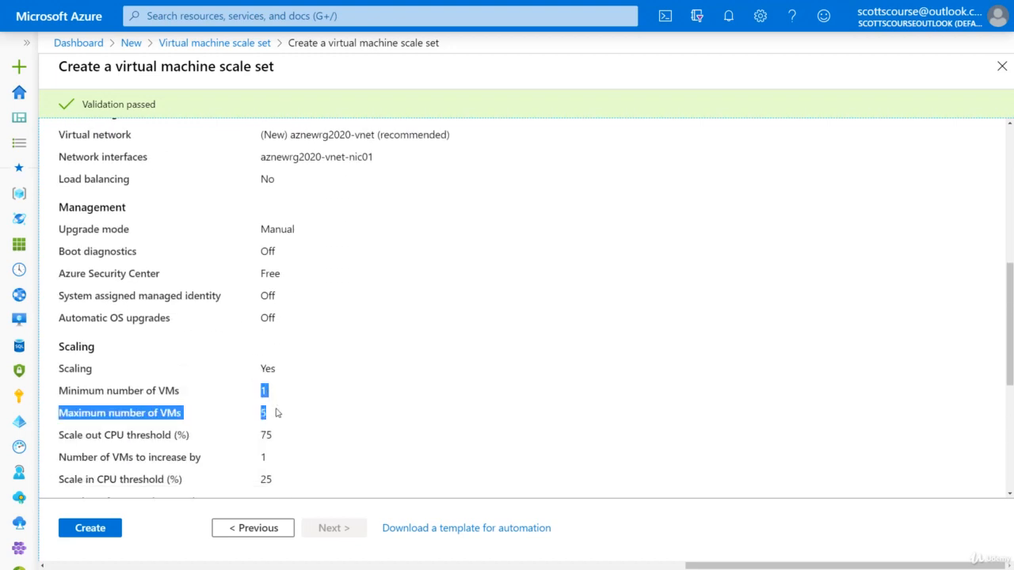
{"action": "scroll", "coordinate": [277, 412], "scroll_direction": "down", "scroll_amount": 2}
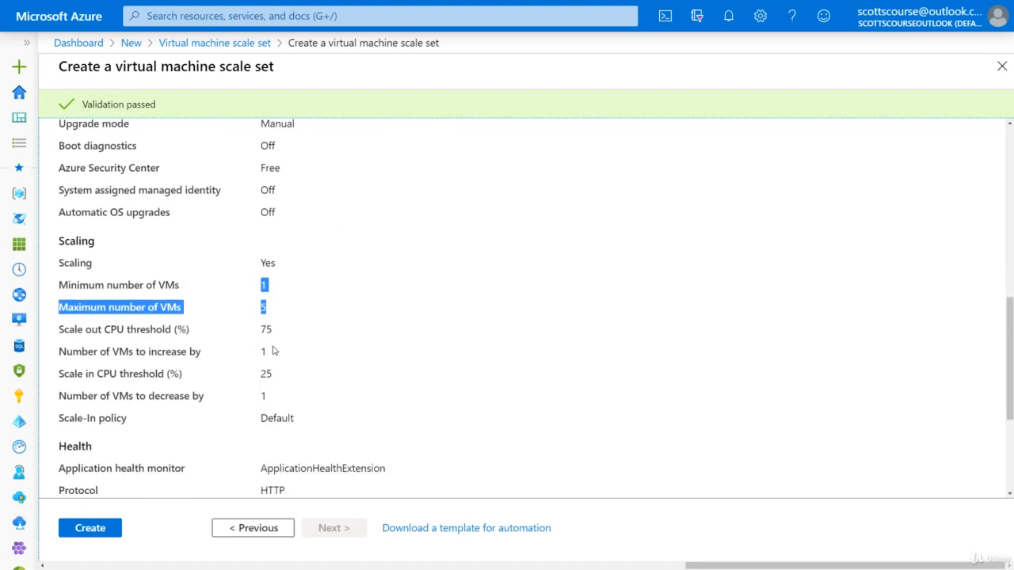
{"action": "scroll", "coordinate": [275, 351], "scroll_direction": "down", "scroll_amount": 2}
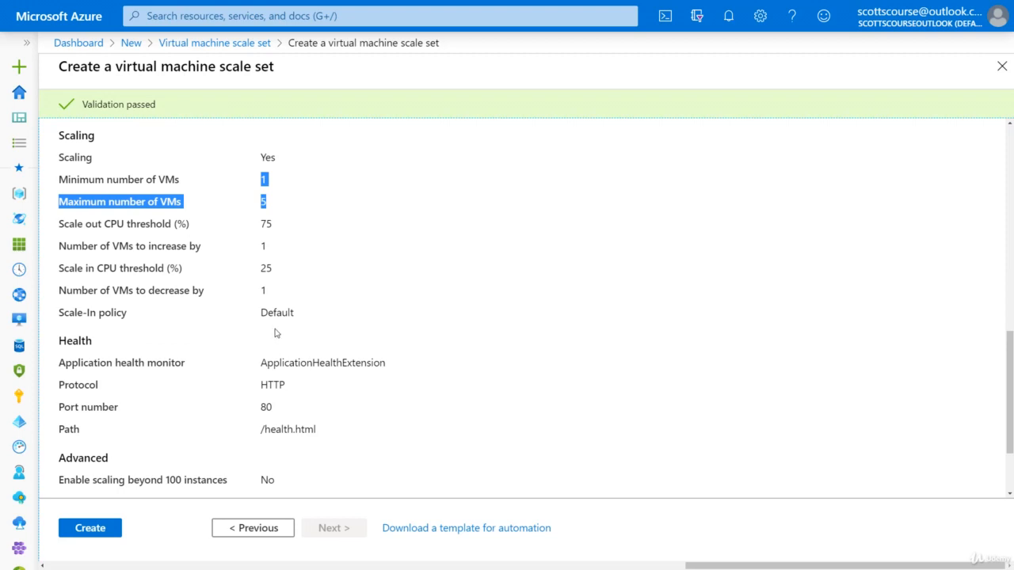
{"action": "scroll", "coordinate": [275, 334], "scroll_direction": "up", "scroll_amount": 3}
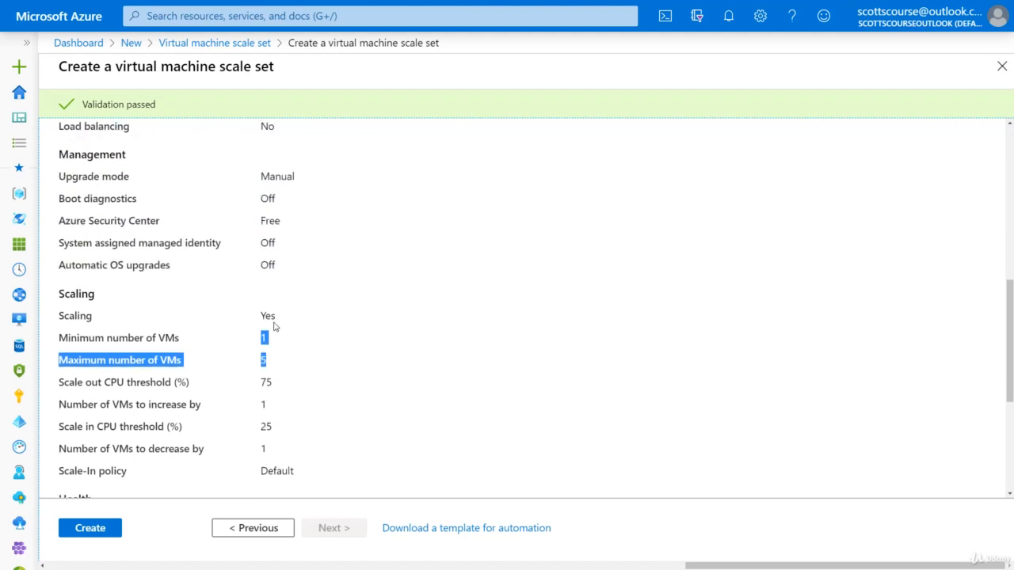
{"action": "scroll", "coordinate": [274, 326], "scroll_direction": "down", "scroll_amount": 1}
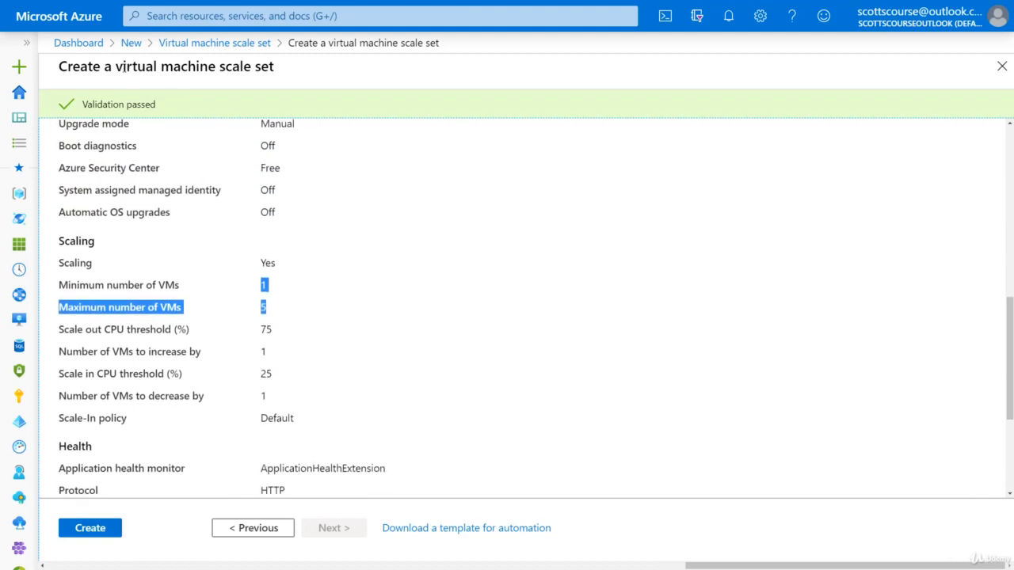
{"action": "left_click_drag", "start_coordinate": [115, 67], "coordinate": [324, 75]}
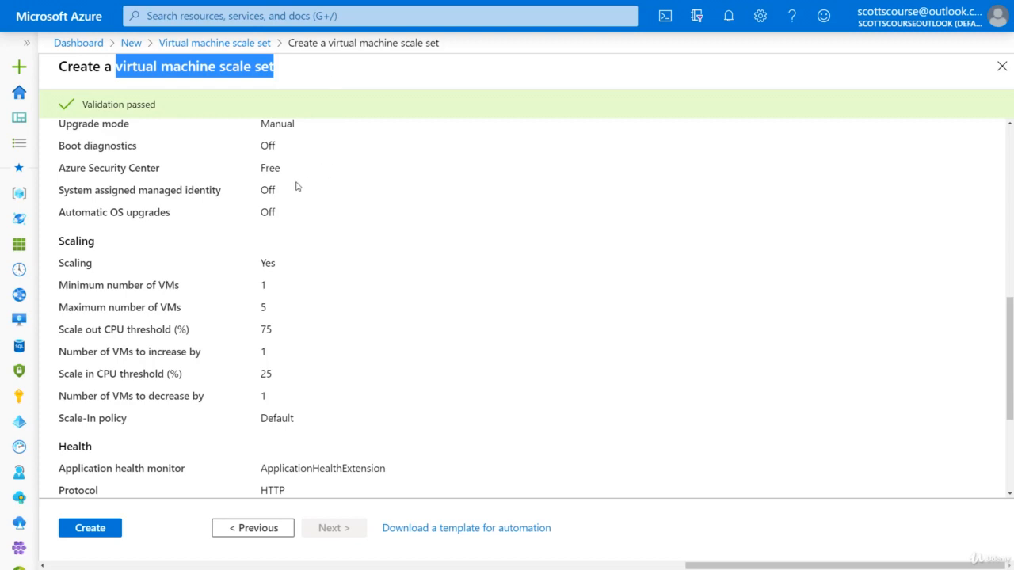
{"action": "scroll", "coordinate": [253, 198], "scroll_direction": "up", "scroll_amount": 2}
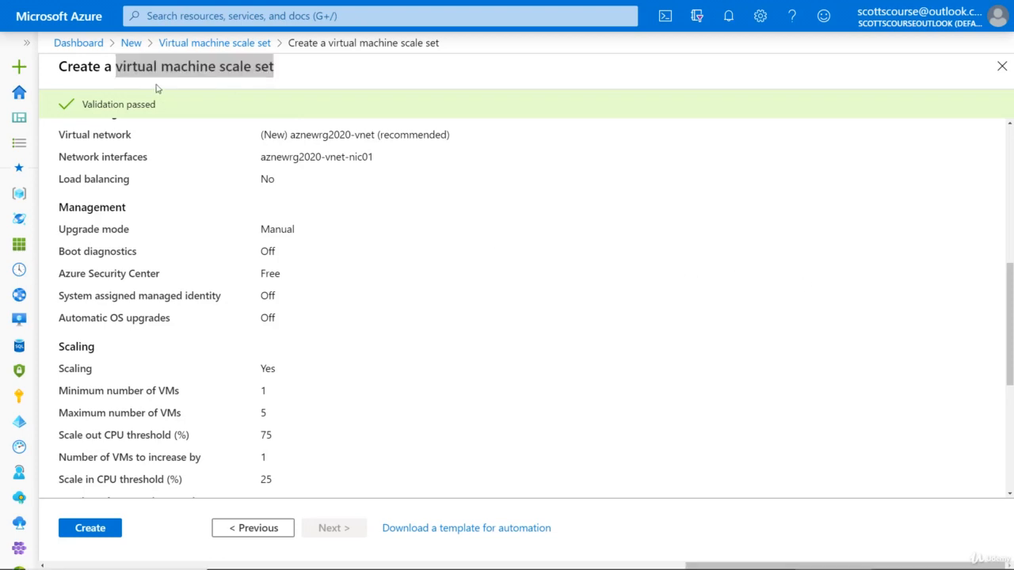
{"action": "double_click", "coordinate": [262, 393]}
{"action": "left_click_drag", "start_coordinate": [272, 407], "coordinate": [274, 416]}
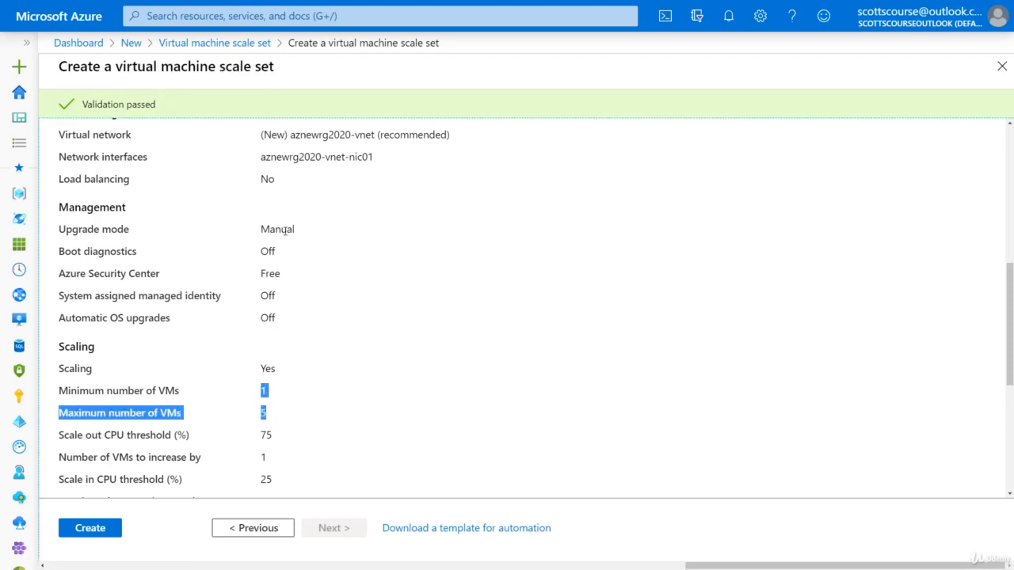